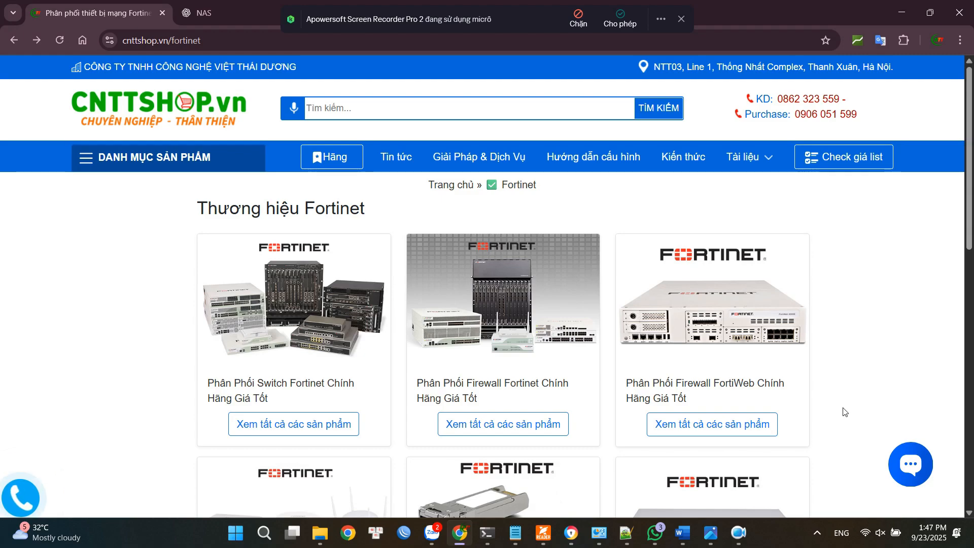
Open the guide on L2TP over IPsec remote access for FortiGate and examine the network diagram mô-hình.jpg enlarged.
{"action": "left_click", "coordinate": [396, 156]}
{"action": "left_click", "coordinate": [238, 284]}
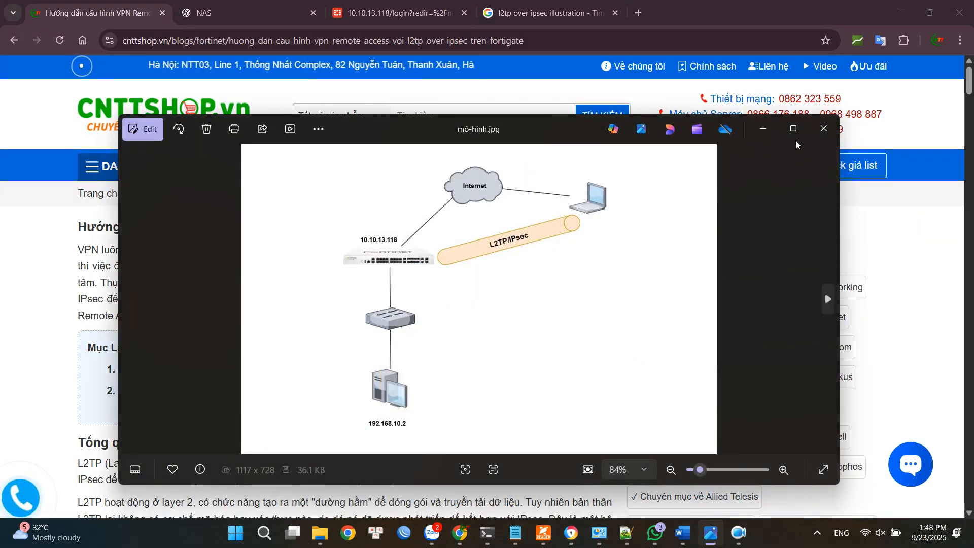
{"action": "left_click", "coordinate": [793, 128]}
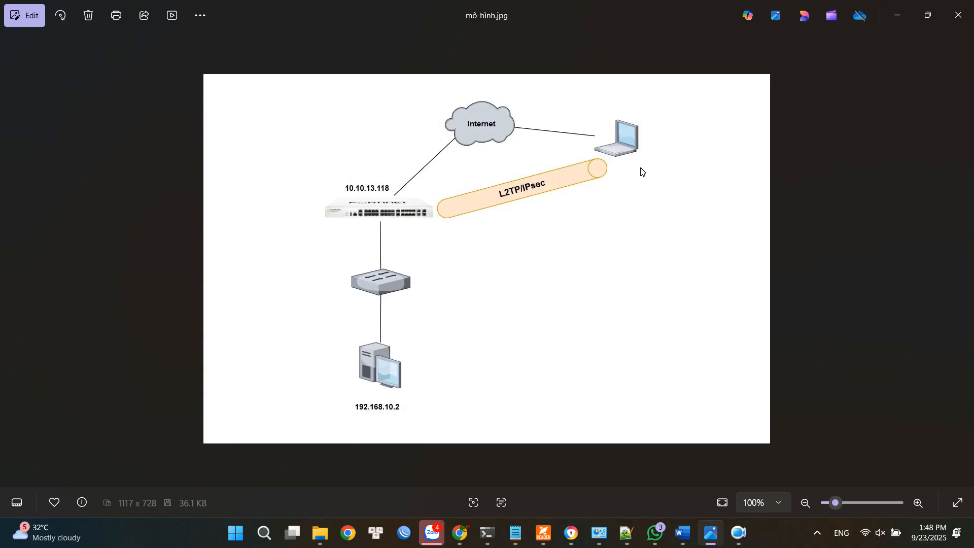
{"action": "key", "text": "alt+F4"}
Log in to the FortiGate at 10.10.13.118 as admin with the account password and proceed to the dashboard.
{"action": "type", "text": "admin"}
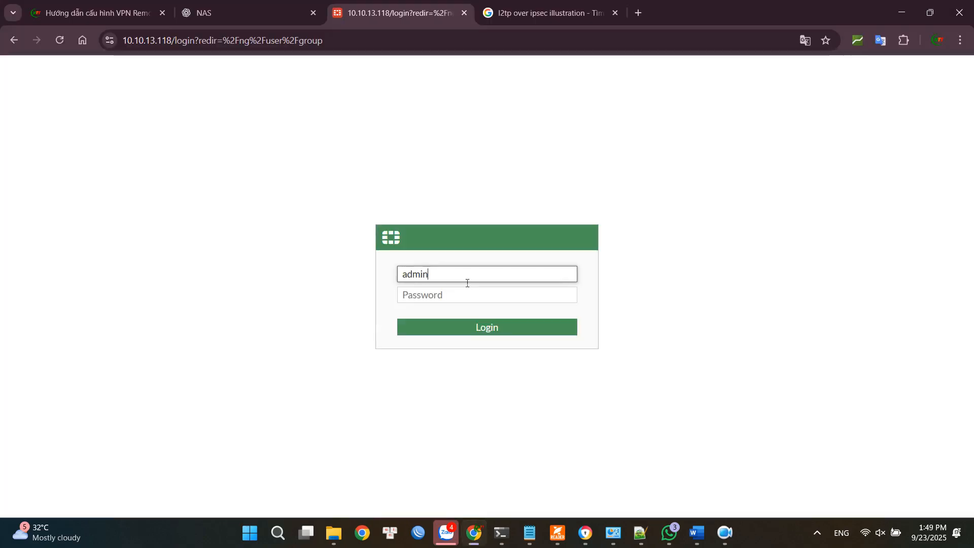
{"action": "left_click", "coordinate": [468, 294]}
{"action": "type", "text": "a"}
{"action": "left_click", "coordinate": [480, 325]}
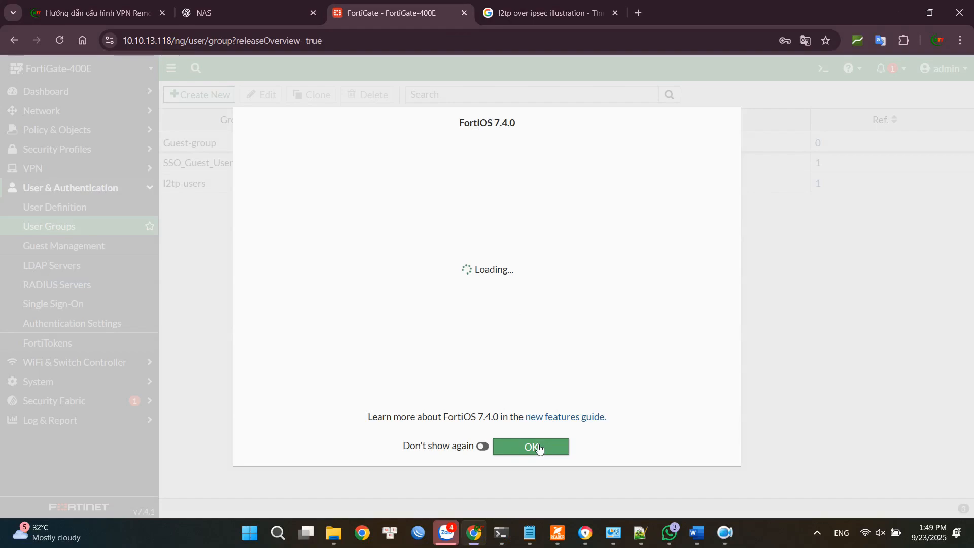
{"action": "left_click", "coordinate": [529, 445]}
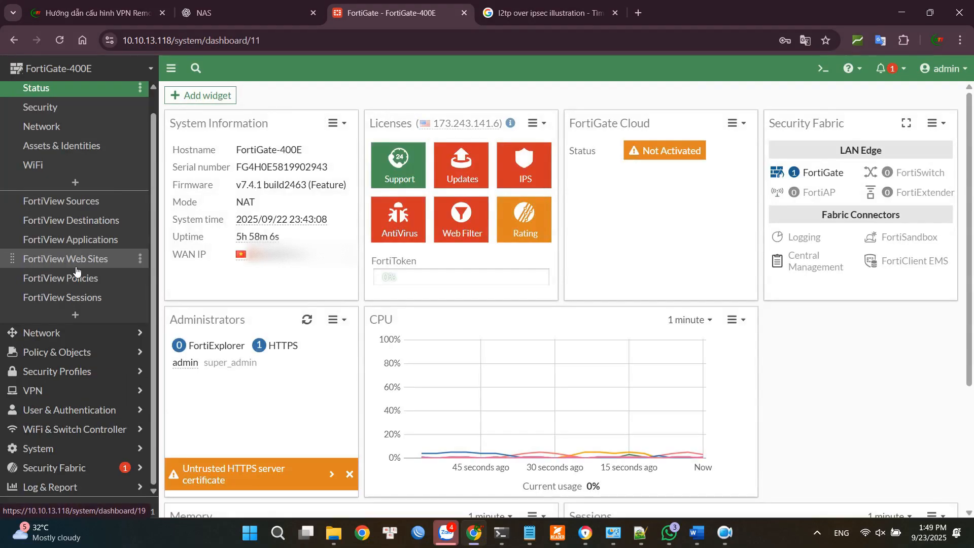
Create a Firewall-type user group named L2TP-Users without members.
{"action": "left_click", "coordinate": [65, 408]}
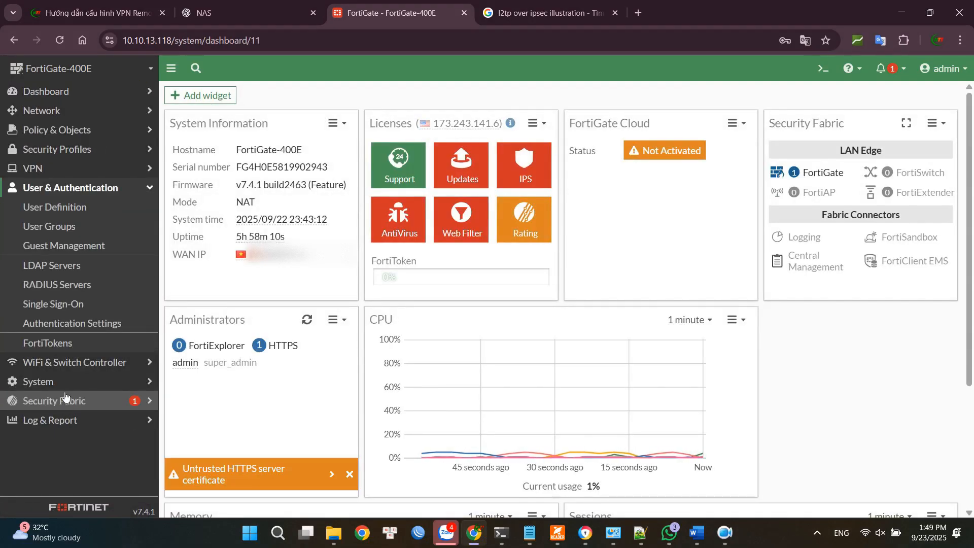
{"action": "left_click", "coordinate": [69, 227]}
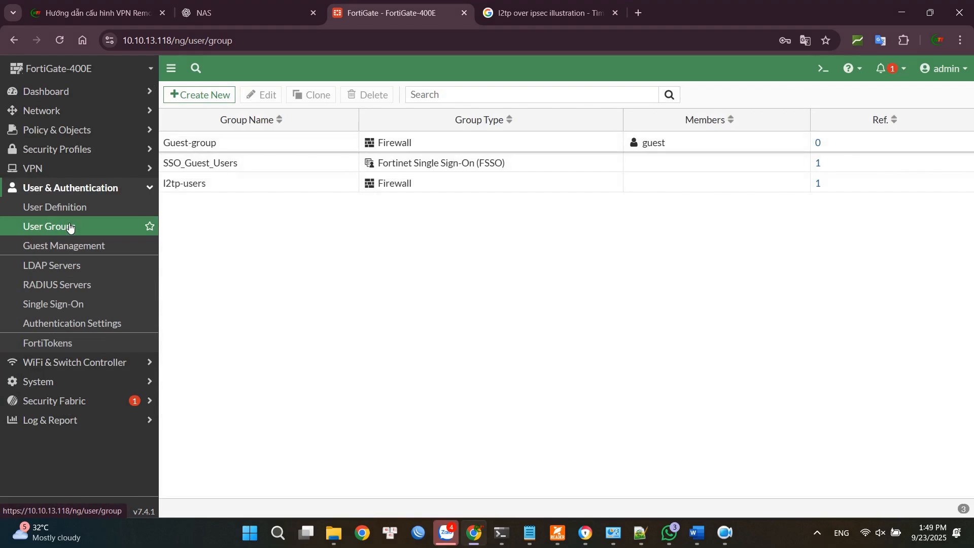
{"action": "left_click", "coordinate": [200, 97]}
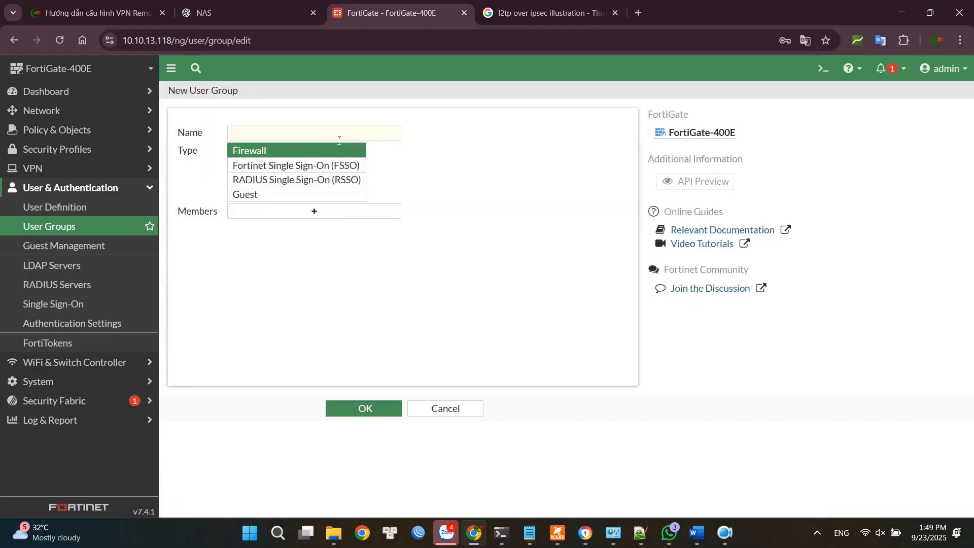
{"action": "left_click", "coordinate": [339, 137]}
{"action": "type", "text": "L2"}
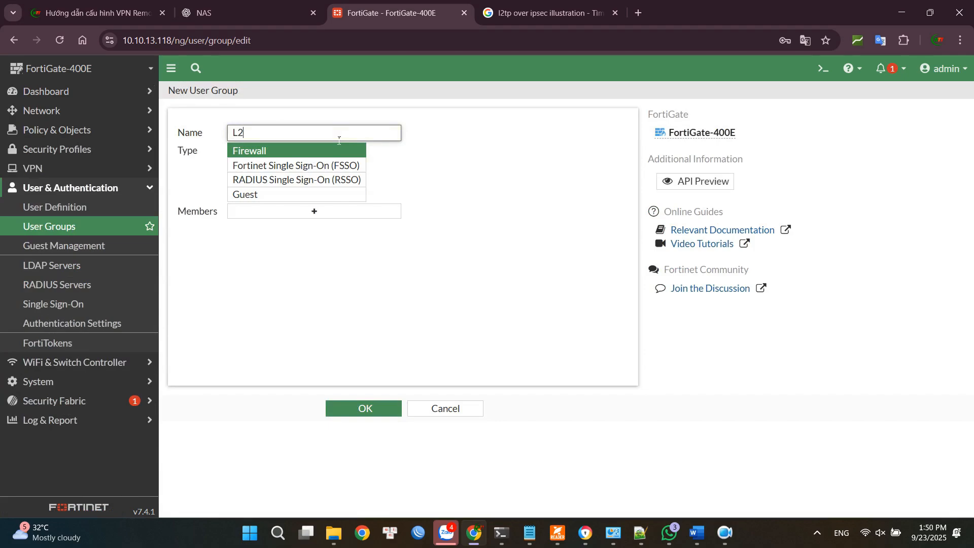
{"action": "type", "text": "TP-Users"}
{"action": "left_click", "coordinate": [361, 408]}
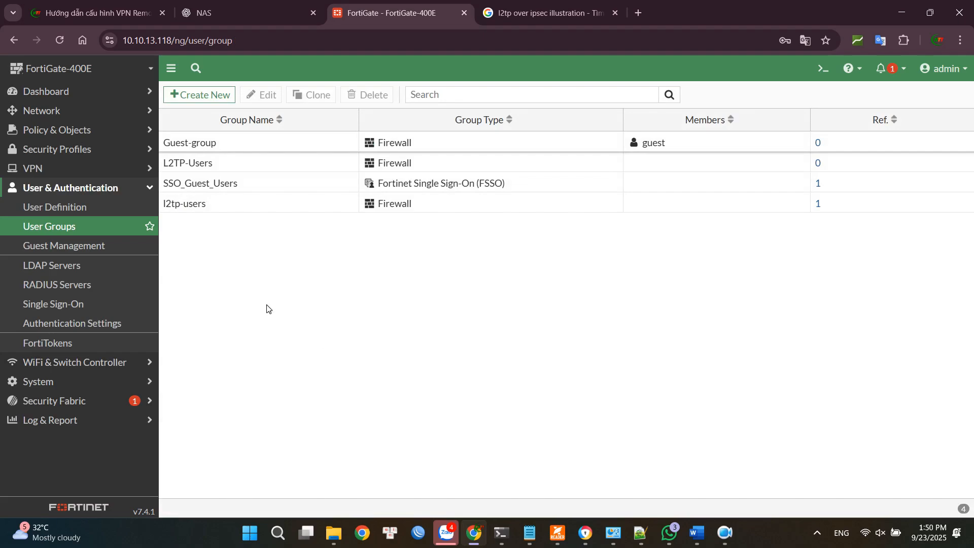
Start a new local user definition with the username cnttshop and enter the user's password.
{"action": "left_click", "coordinate": [72, 208]}
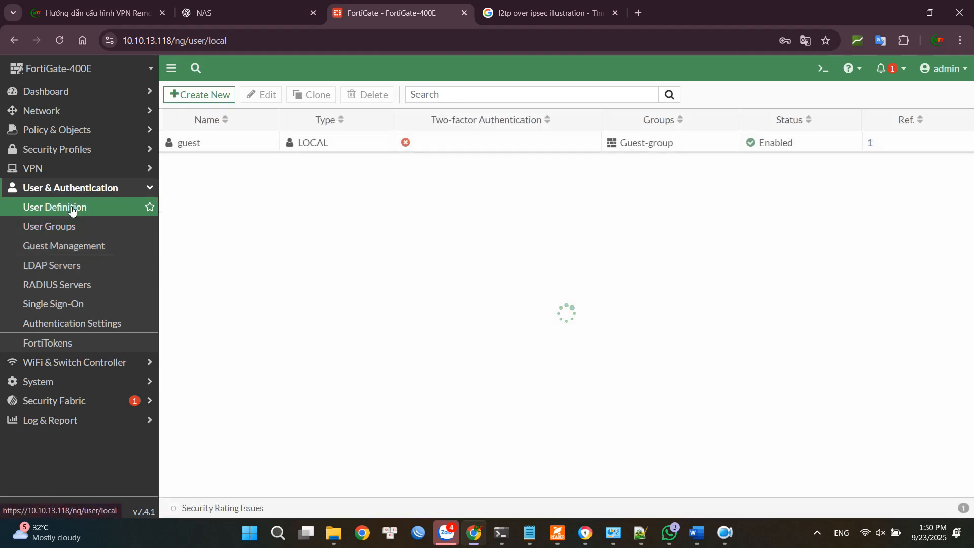
{"action": "left_click", "coordinate": [186, 96]}
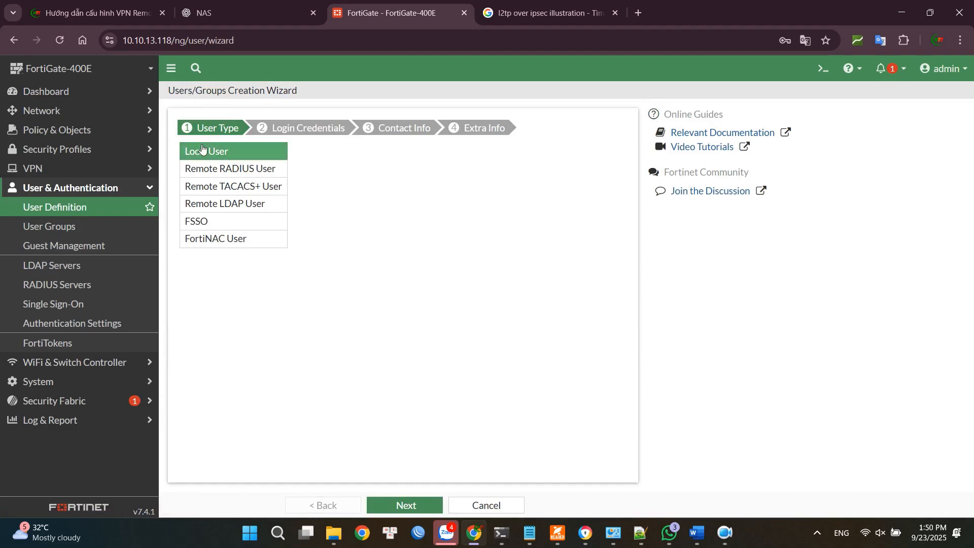
{"action": "left_click", "coordinate": [403, 503]}
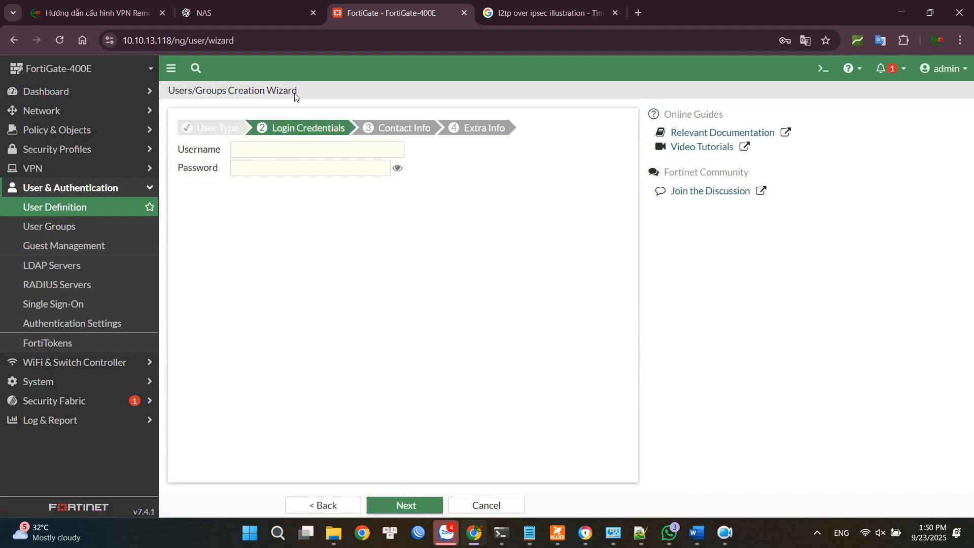
{"action": "left_click", "coordinate": [300, 149]}
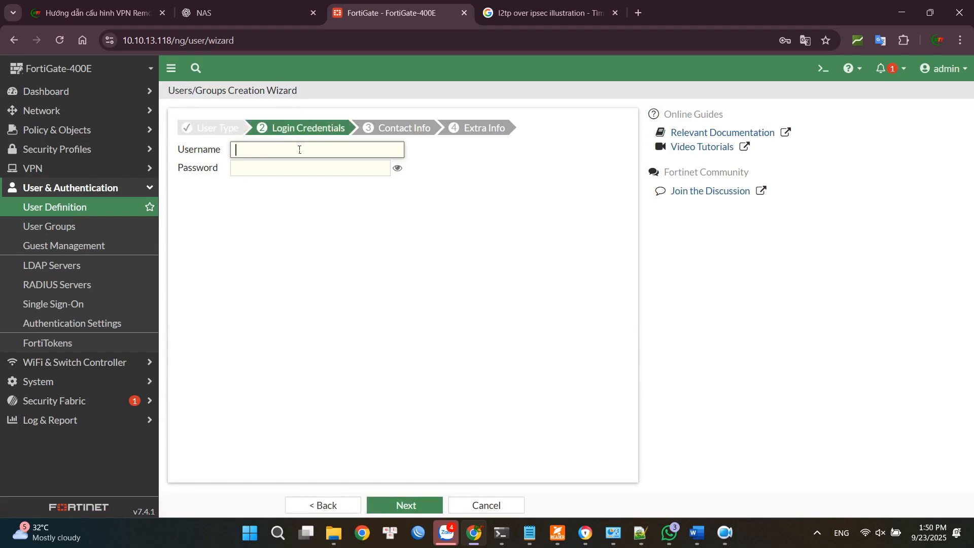
{"action": "type", "text": "cnttshop"}
{"action": "left_click", "coordinate": [285, 169]}
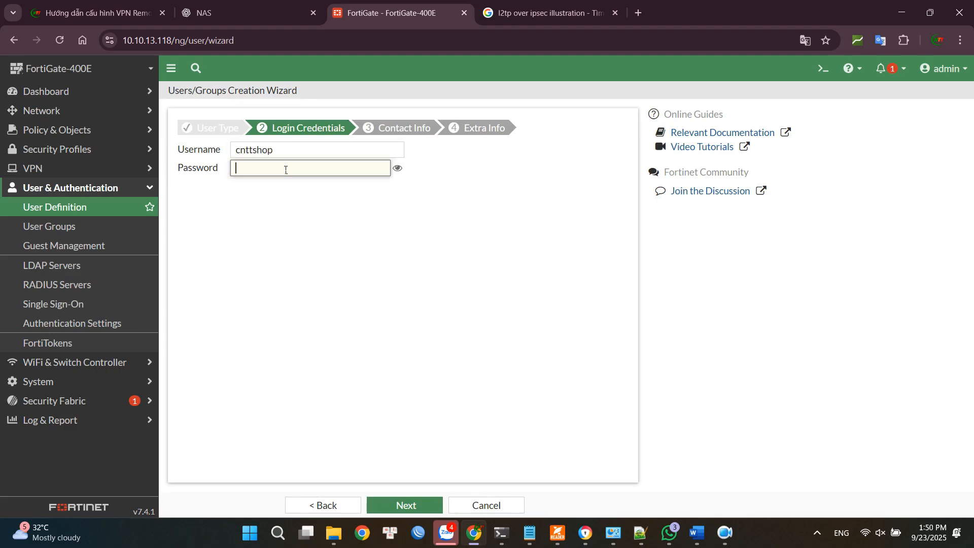
{"action": "type", "text": "123456789"}
{"action": "left_click", "coordinate": [428, 509]}
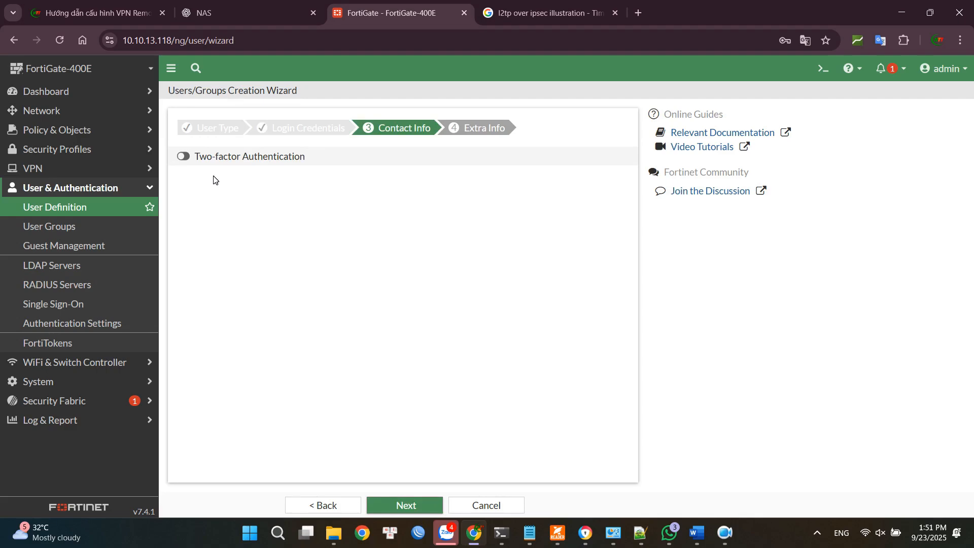
Leave two-factor authentication off, assign the new user to the L2TP-Users group, and submit the account.
{"action": "left_click", "coordinate": [413, 504]}
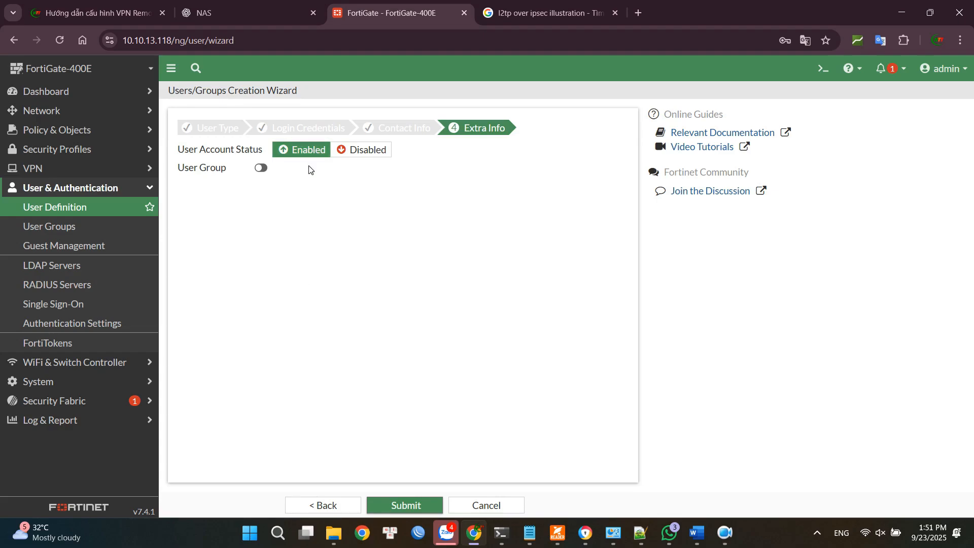
{"action": "left_click", "coordinate": [261, 168]}
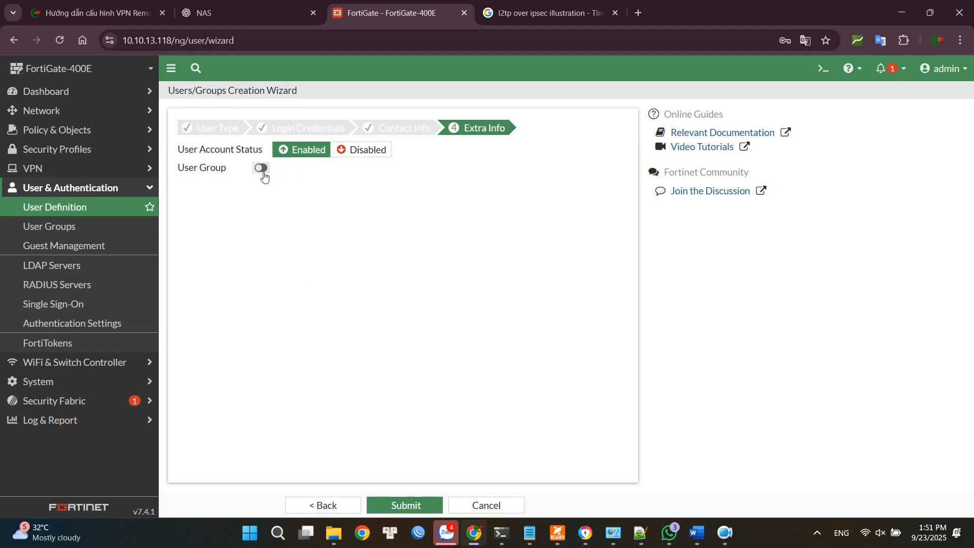
{"action": "left_click", "coordinate": [357, 167]}
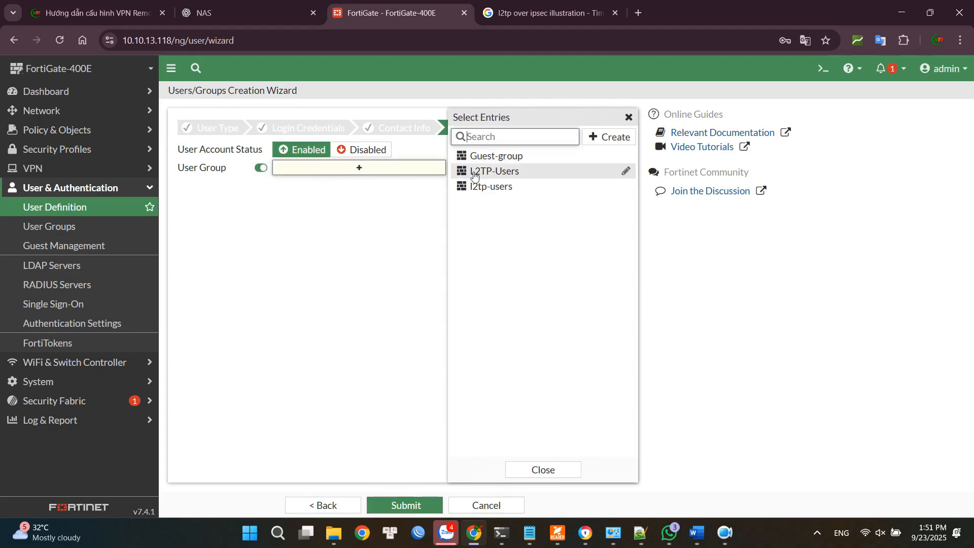
{"action": "left_click", "coordinate": [475, 171]}
{"action": "left_click", "coordinate": [439, 289]}
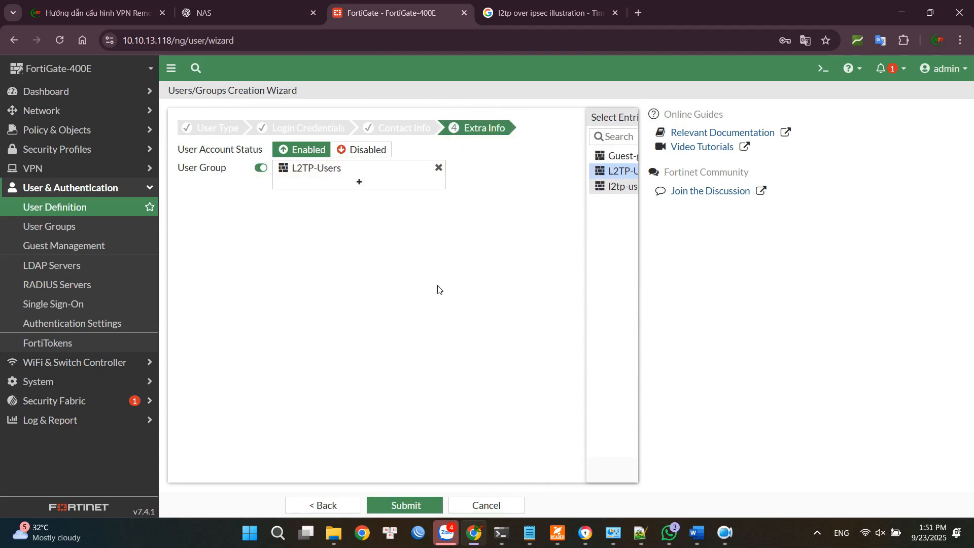
{"action": "left_click", "coordinate": [420, 499]}
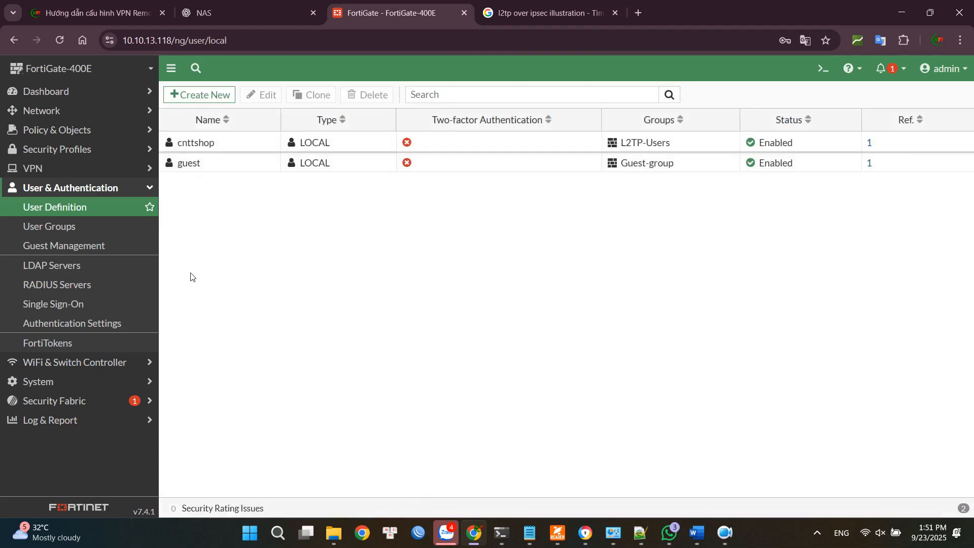
Set up a VPN named L2TP-VPN in the IPsec Wizard with the Remote Access template and Windows Native device type.
{"action": "left_click", "coordinate": [108, 171]}
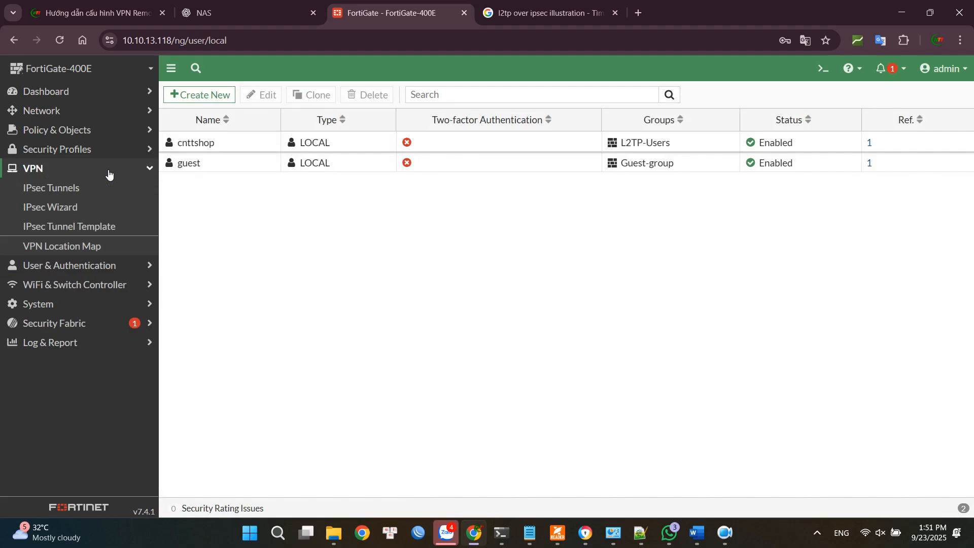
{"action": "left_click", "coordinate": [89, 213]}
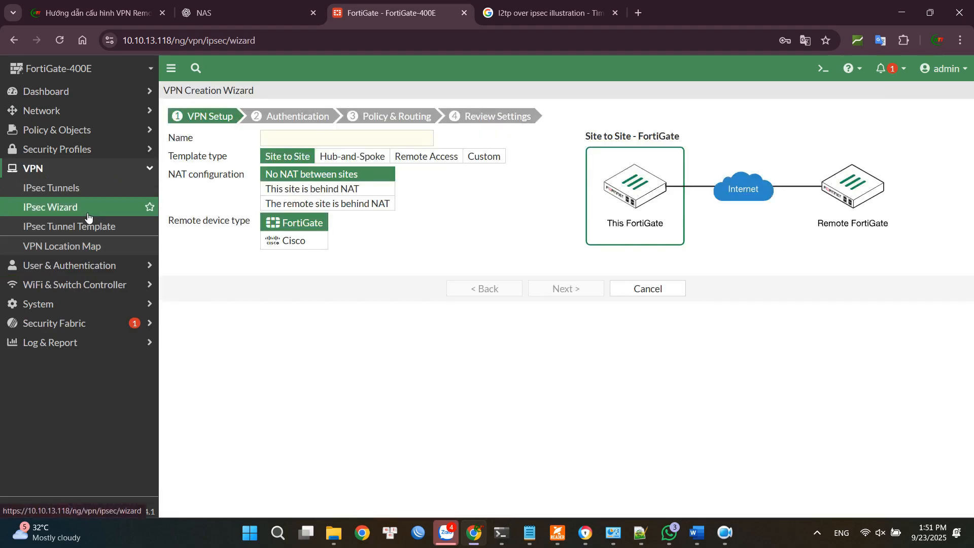
{"action": "left_click", "coordinate": [319, 140]}
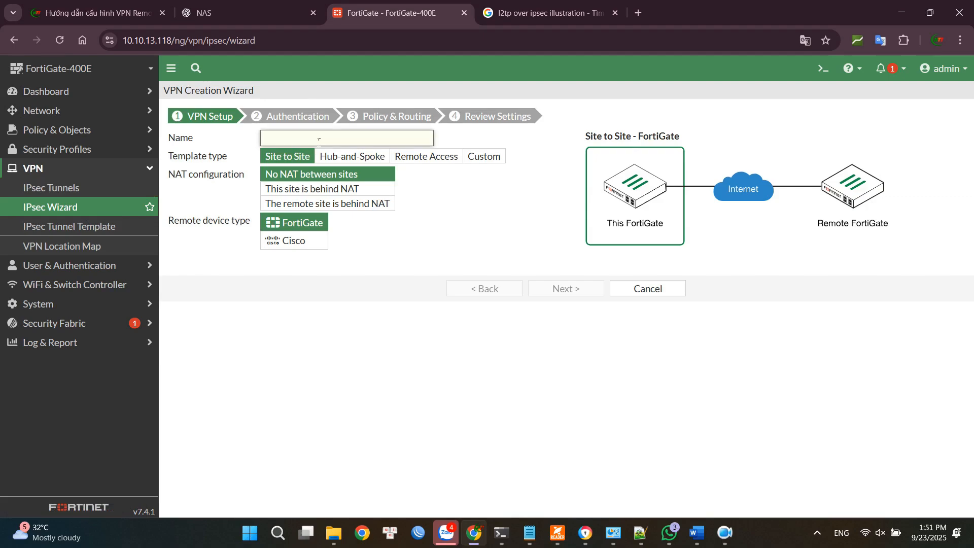
{"action": "type", "text": "L2TP-VPN"}
{"action": "left_click", "coordinate": [450, 162]}
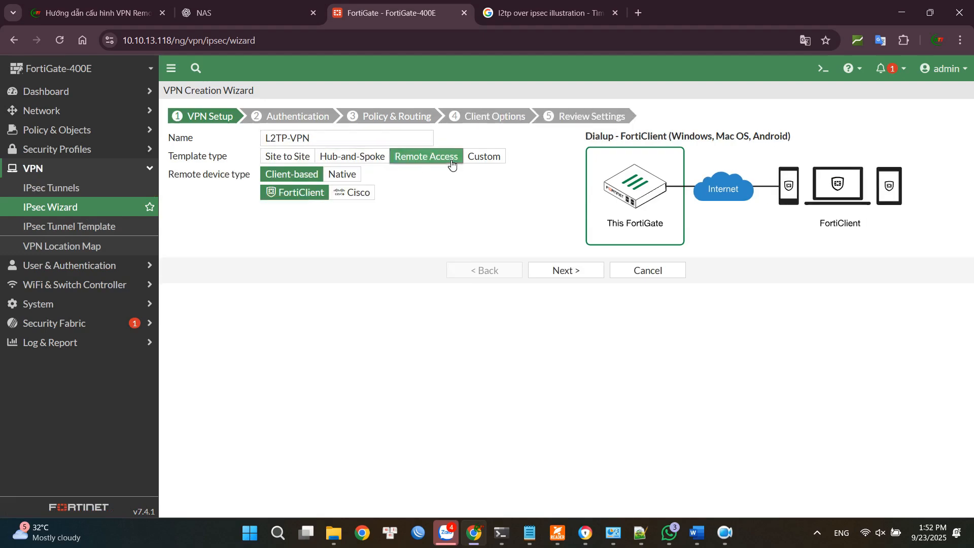
{"action": "left_click", "coordinate": [354, 176]}
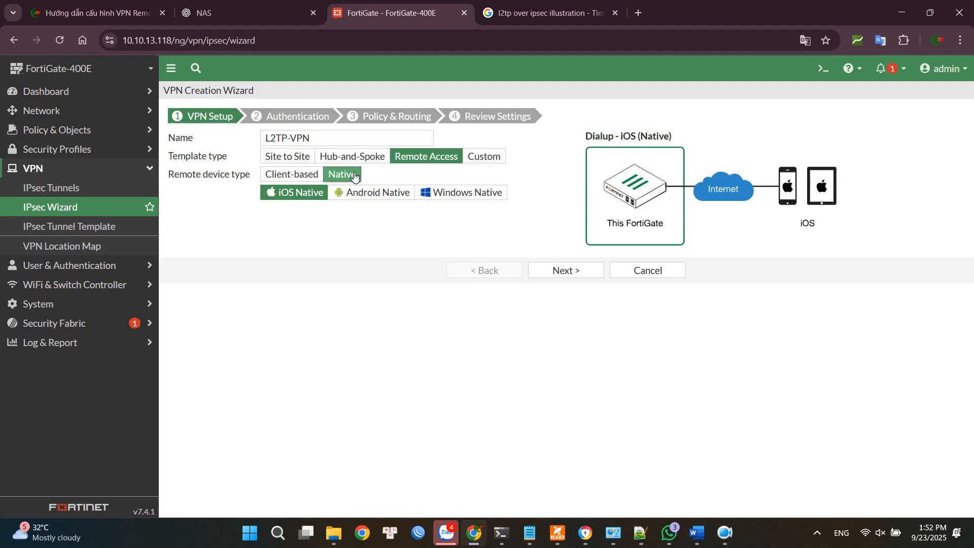
{"action": "left_click", "coordinate": [459, 197]}
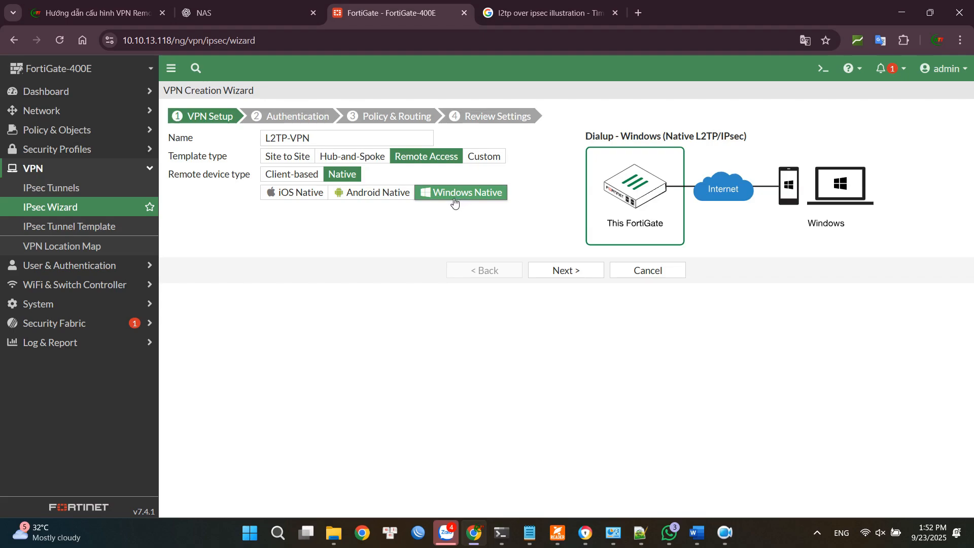
{"action": "left_click", "coordinate": [552, 269]}
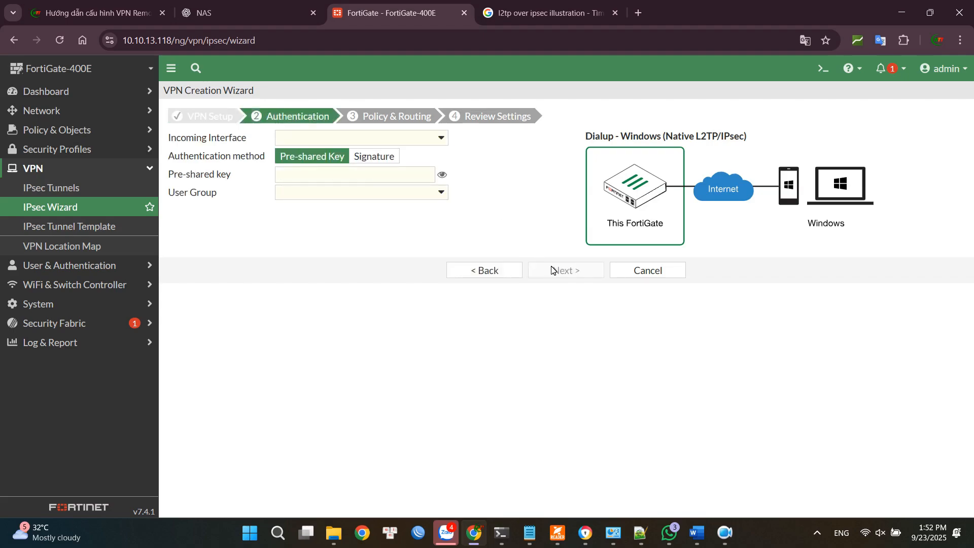
Configure VPN authentication with incoming interface WAN (port1), enter the pre-shared key, select user group L2TP-Users, and continue to Policy & Routing.
{"action": "left_click", "coordinate": [417, 139]}
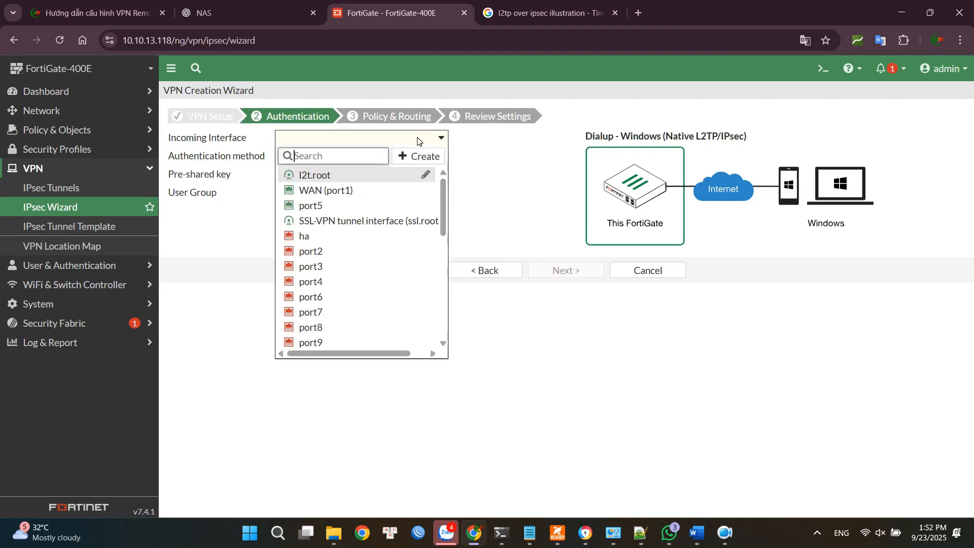
{"action": "left_click", "coordinate": [335, 192]}
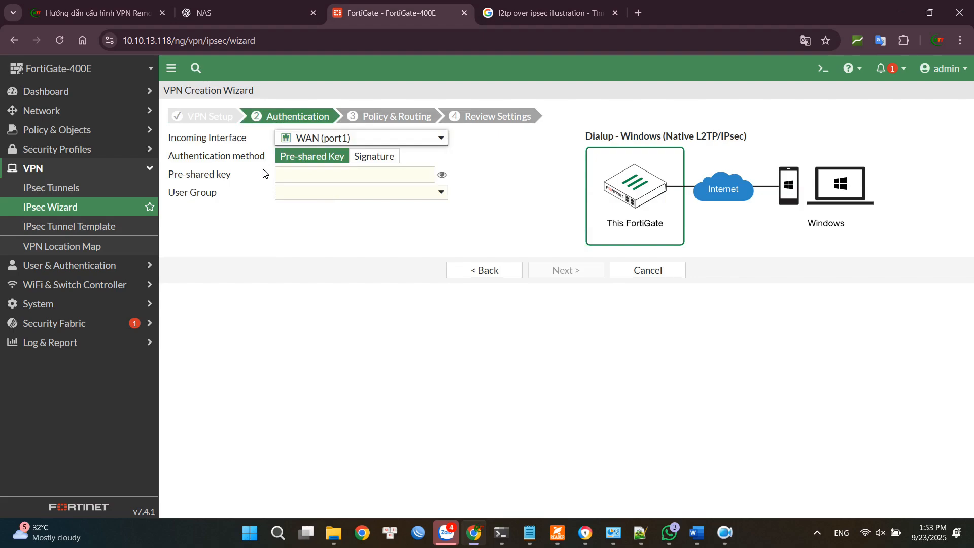
{"action": "left_click", "coordinate": [323, 178]}
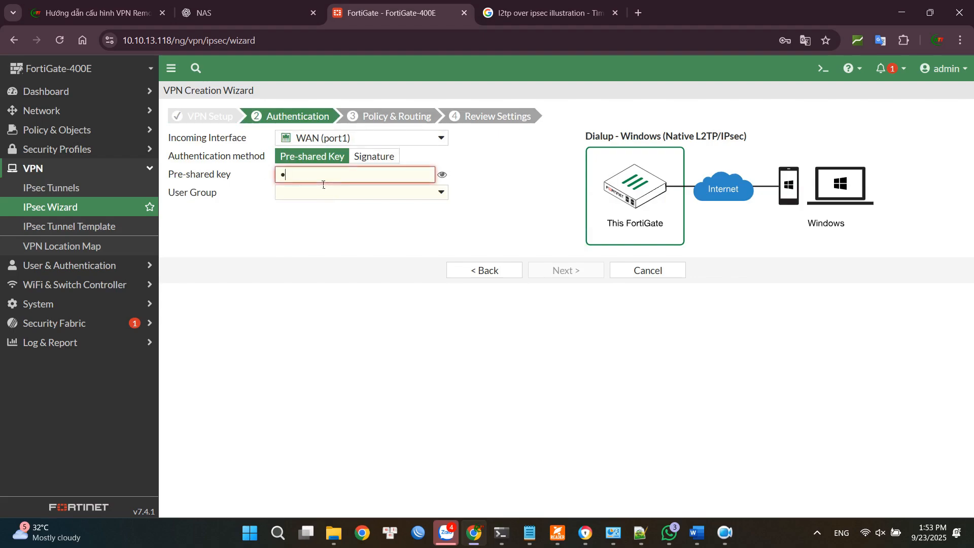
{"action": "type", "text": "*********"}
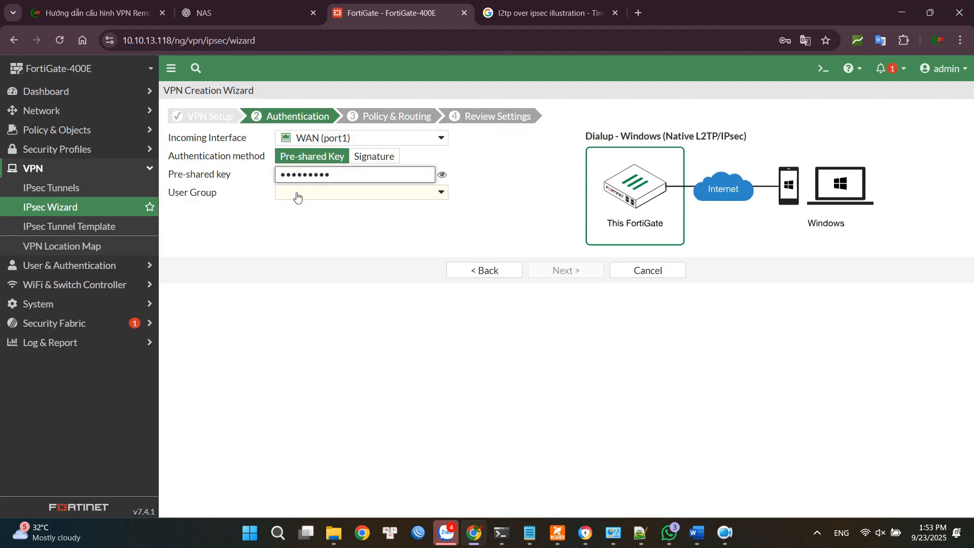
{"action": "left_click", "coordinate": [355, 192]}
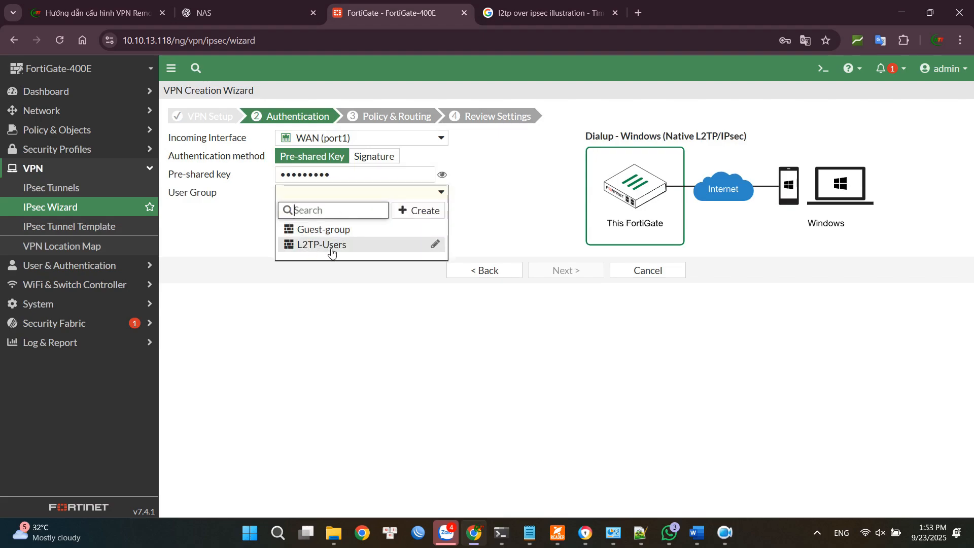
{"action": "left_click", "coordinate": [325, 245]}
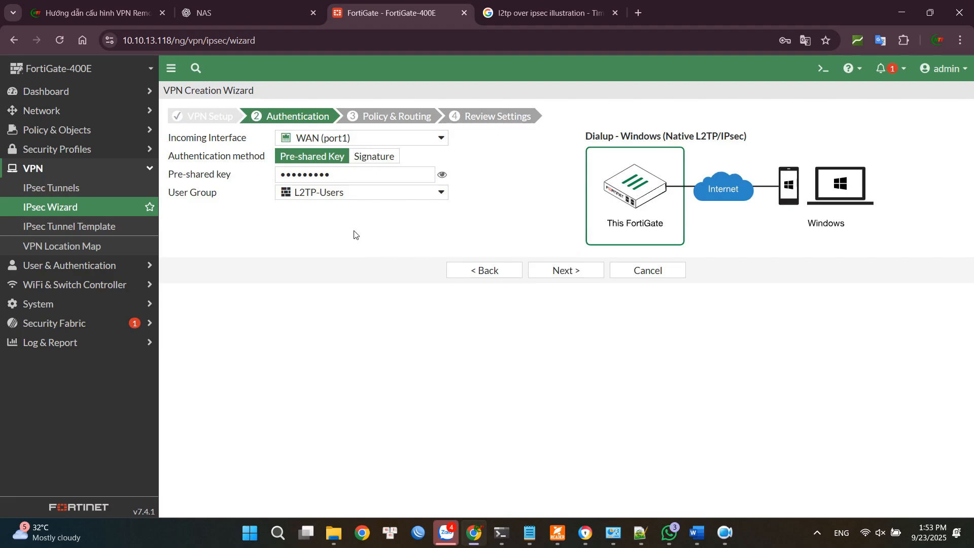
{"action": "left_click", "coordinate": [581, 271]}
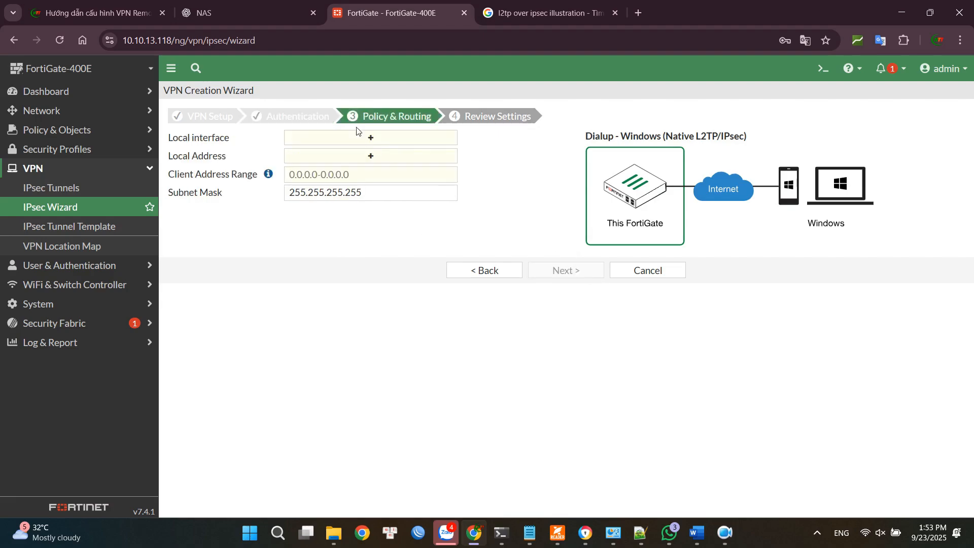
Set the VPN's local interface to port5 and its local address to port5 address.
{"action": "left_click", "coordinate": [385, 141]}
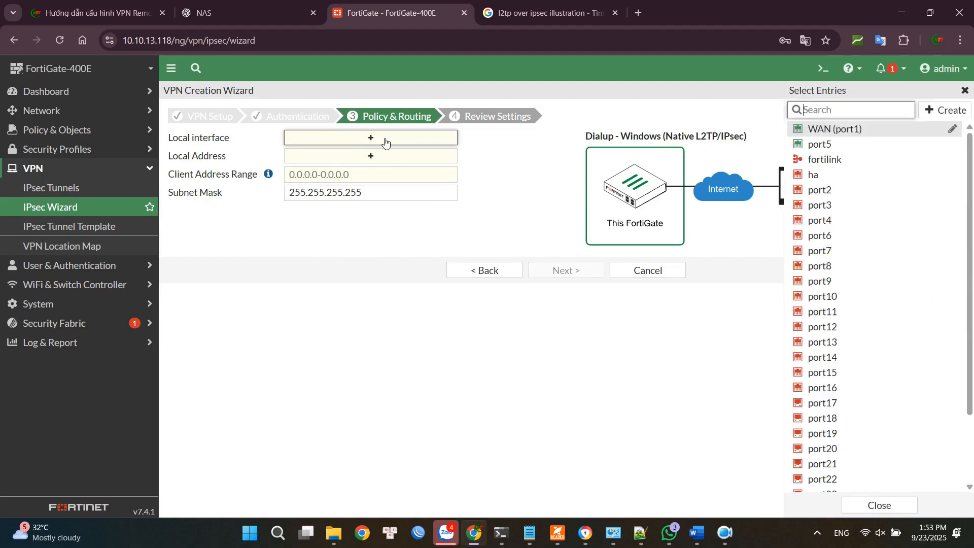
{"action": "mouse_move", "coordinate": [816, 150]}
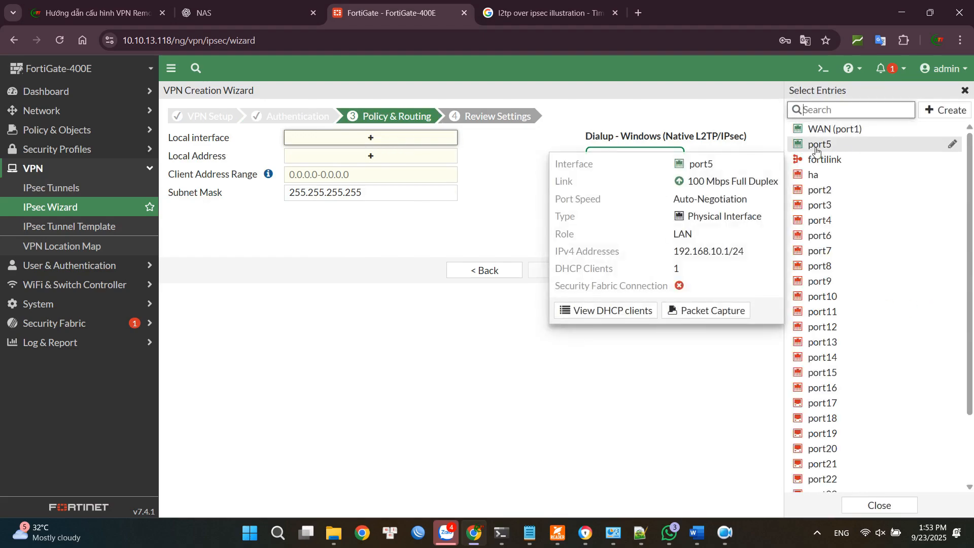
{"action": "left_click", "coordinate": [816, 147]}
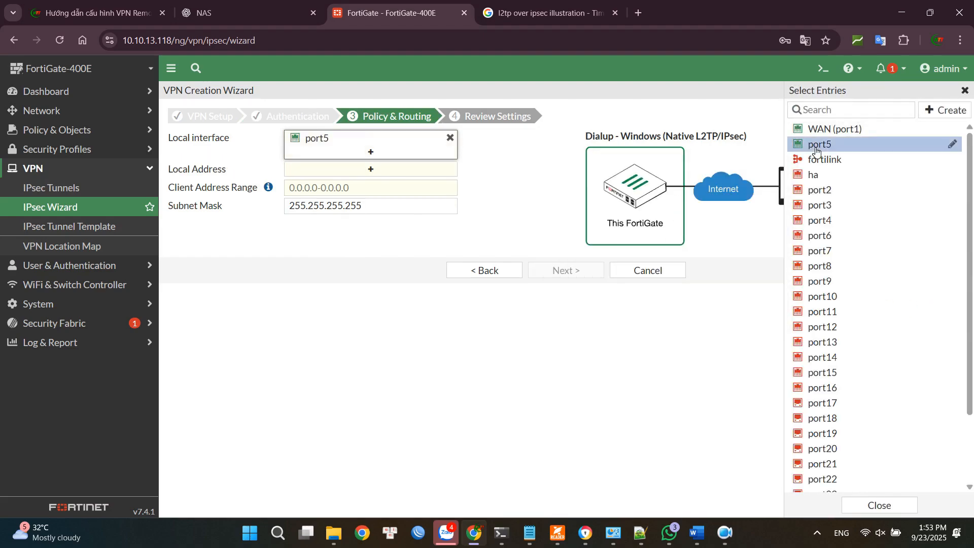
{"action": "left_click", "coordinate": [523, 196]}
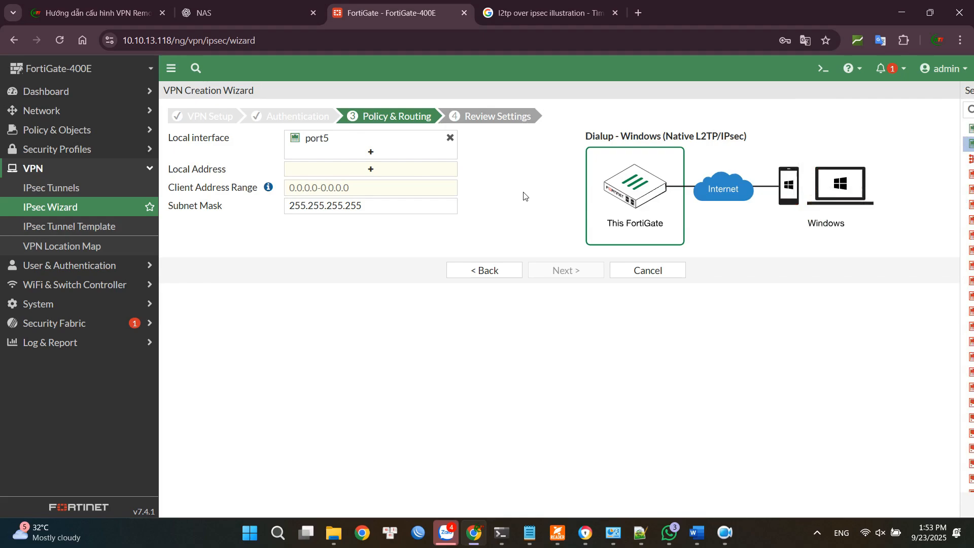
{"action": "left_click", "coordinate": [381, 171]}
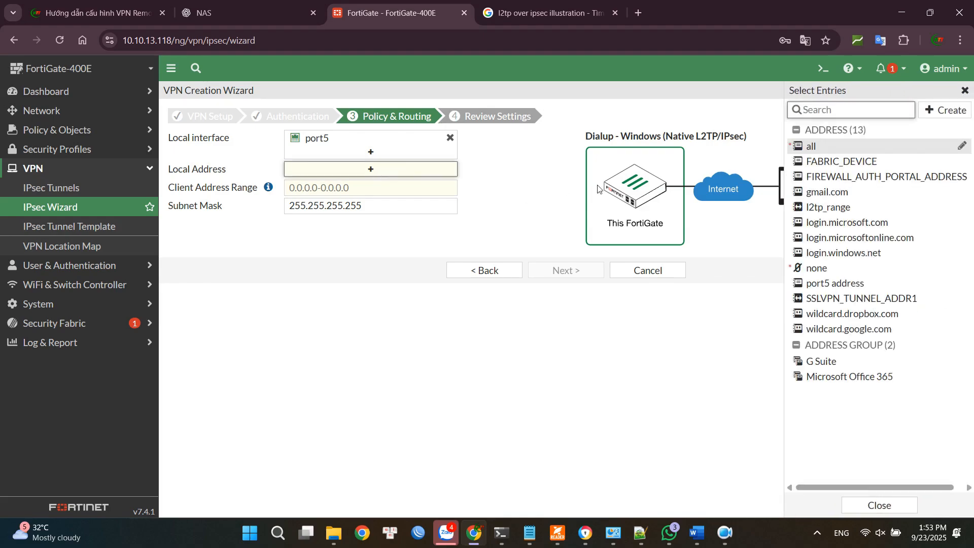
{"action": "left_click", "coordinate": [828, 282]}
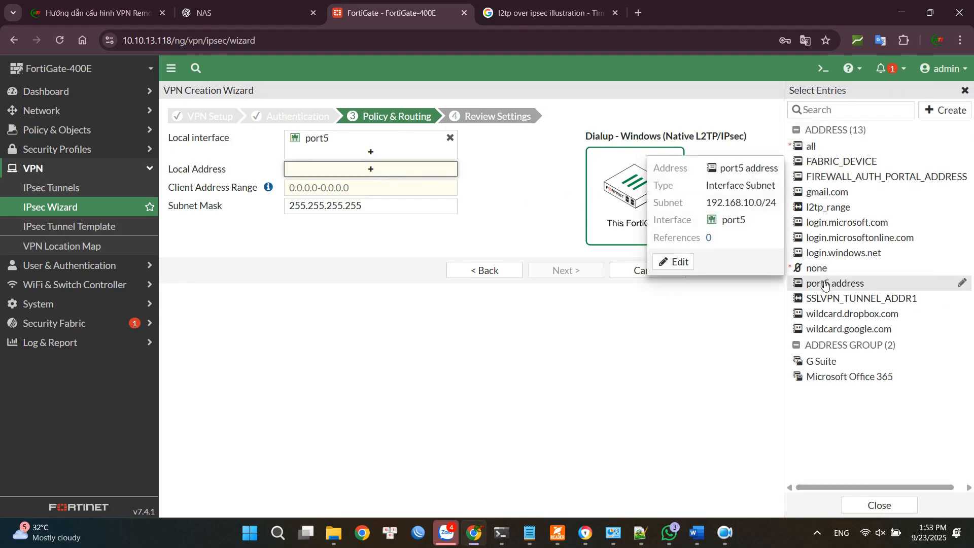
{"action": "left_click", "coordinate": [550, 217]}
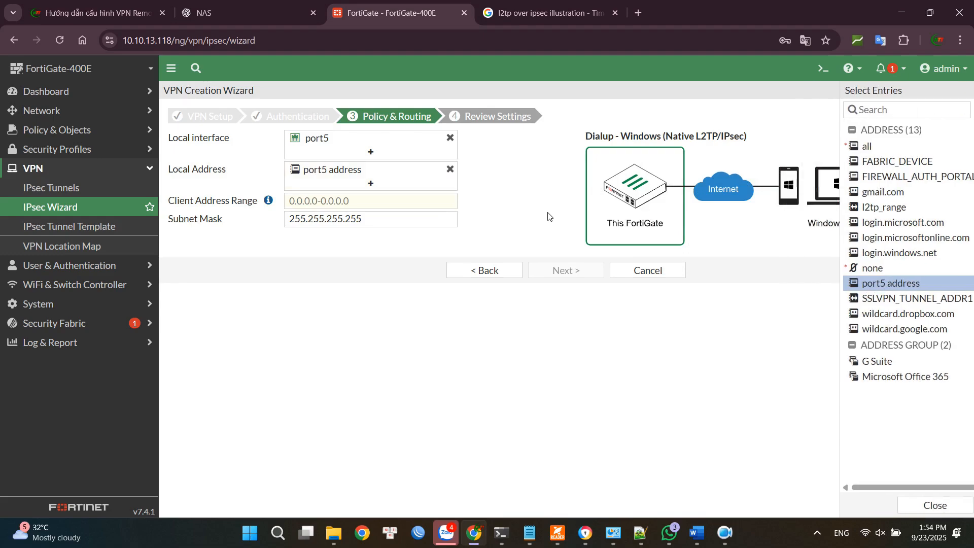
Set the client address range to 11.12.13.10-11.12.13.100, keep subnet mask 255.255.255.255, and create the VPN.
{"action": "left_click", "coordinate": [369, 199]}
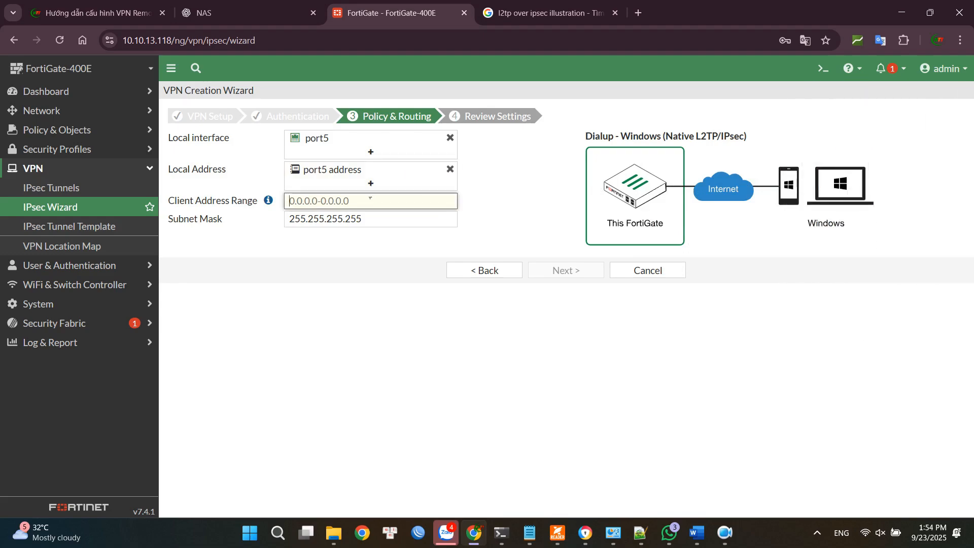
{"action": "type", "text": "1"}
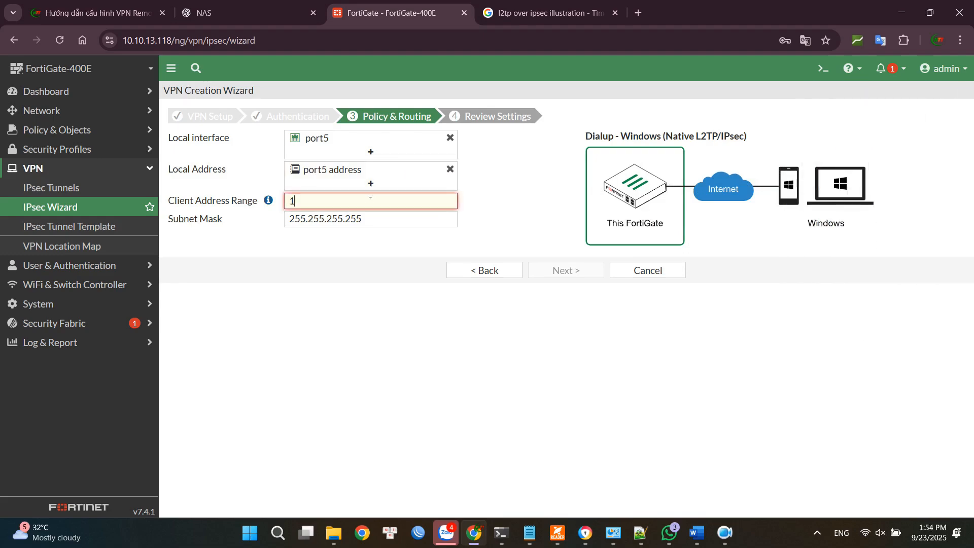
{"action": "type", "text": "1.12.13.10-11.12.13.100"}
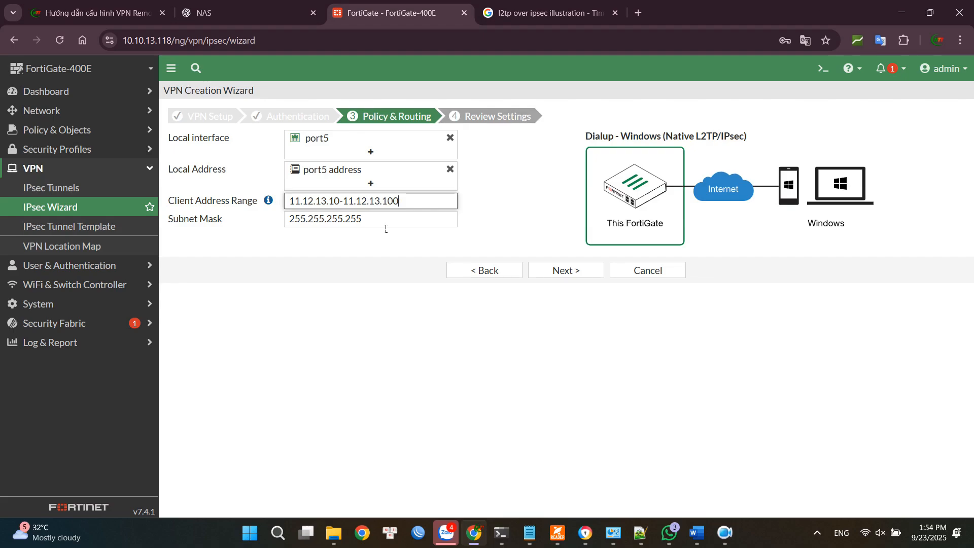
{"action": "left_click", "coordinate": [324, 219]}
{"action": "left_click", "coordinate": [376, 222]}
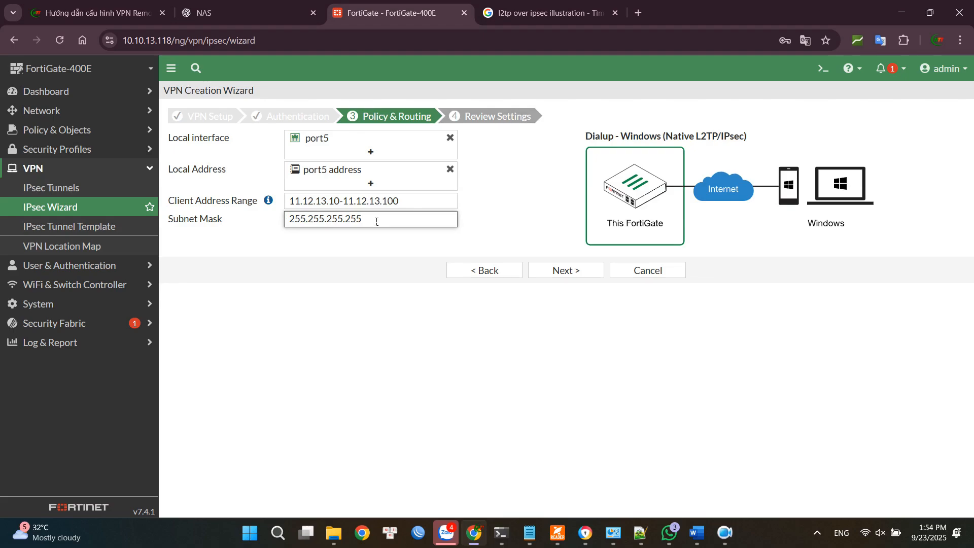
{"action": "left_click", "coordinate": [562, 272]}
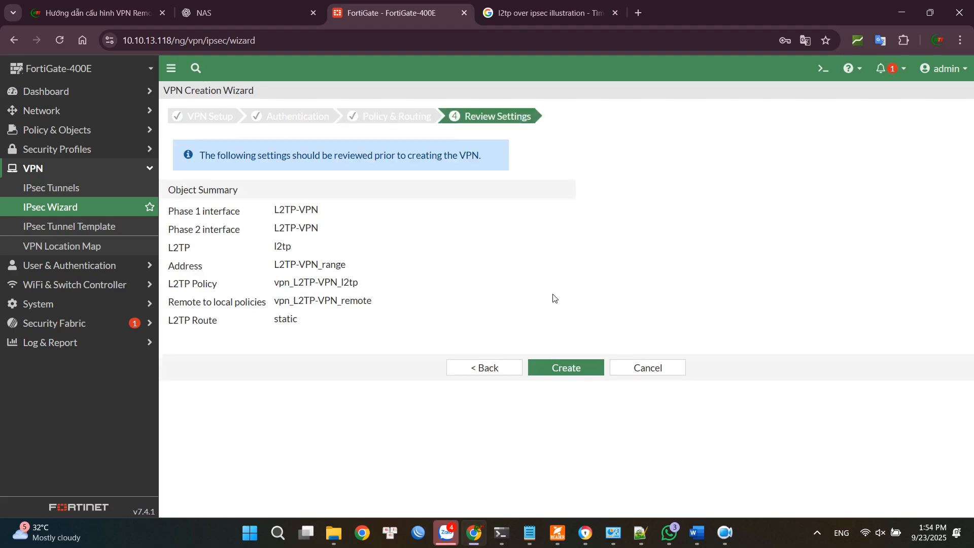
{"action": "left_click", "coordinate": [564, 368]}
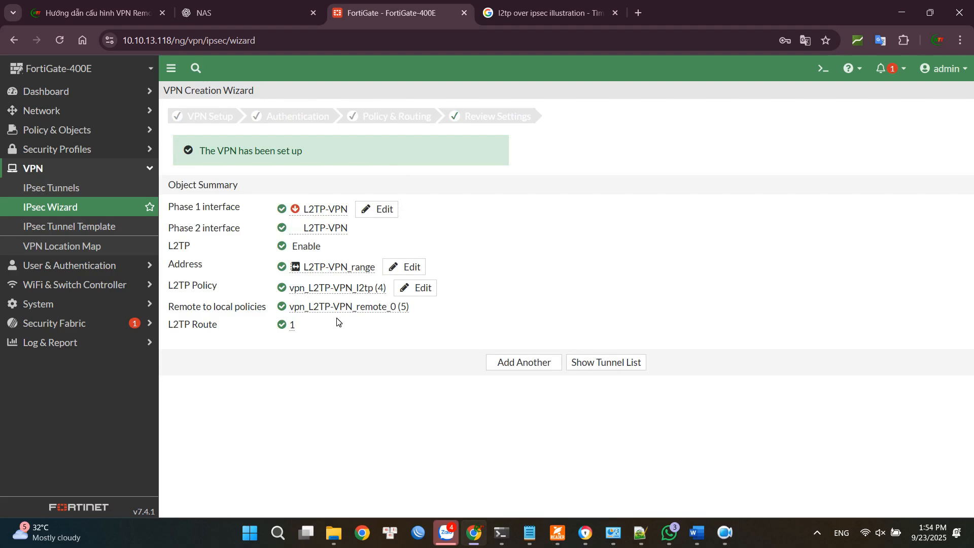
Review the firewall policies generated for the VPN, including the one from L2TP-VPN to WAN (port1).
{"action": "left_click", "coordinate": [76, 131]}
{"action": "left_click", "coordinate": [75, 150]}
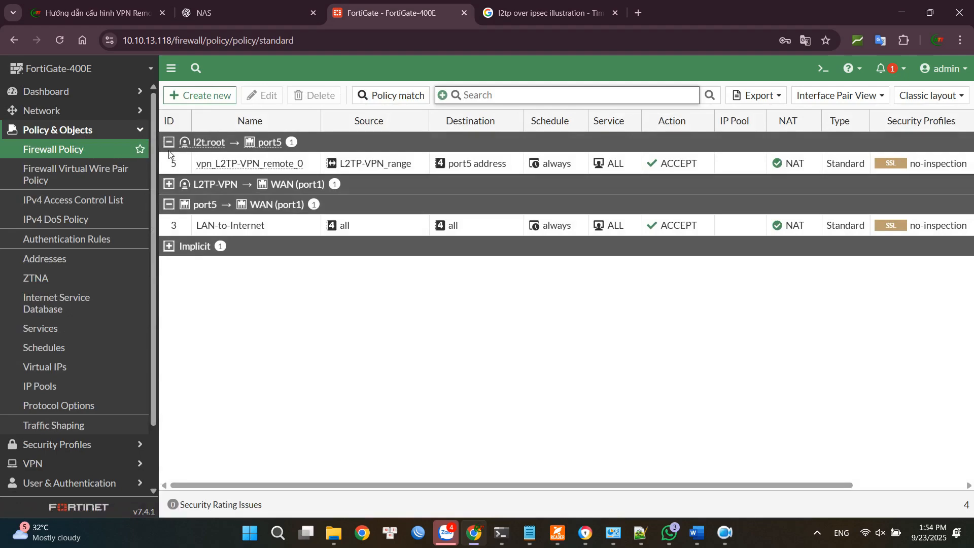
{"action": "left_click", "coordinate": [169, 185]}
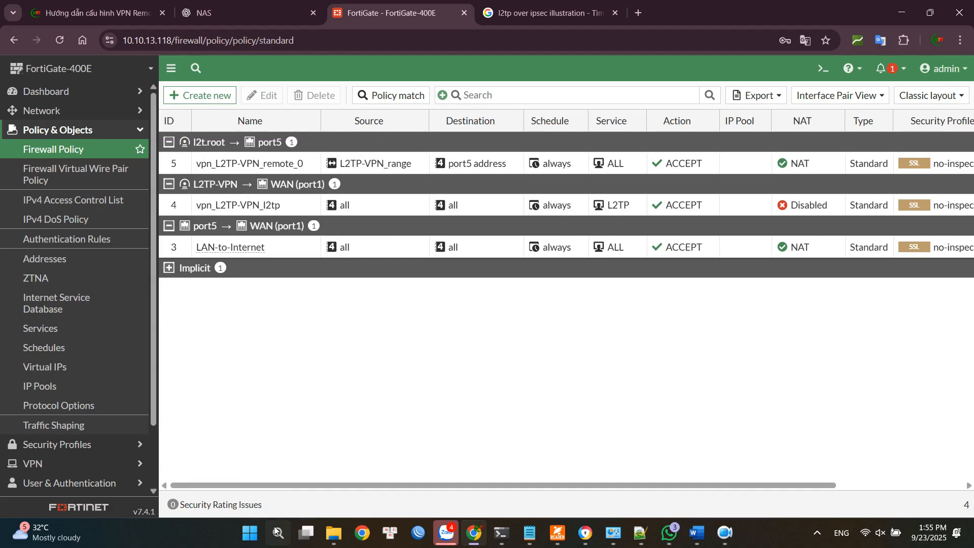
Switch to the Windows VPN settings and start a new VPN connection named FG-400E.
{"action": "left_click", "coordinate": [276, 531]}
{"action": "type", "text": "vpn settings"}
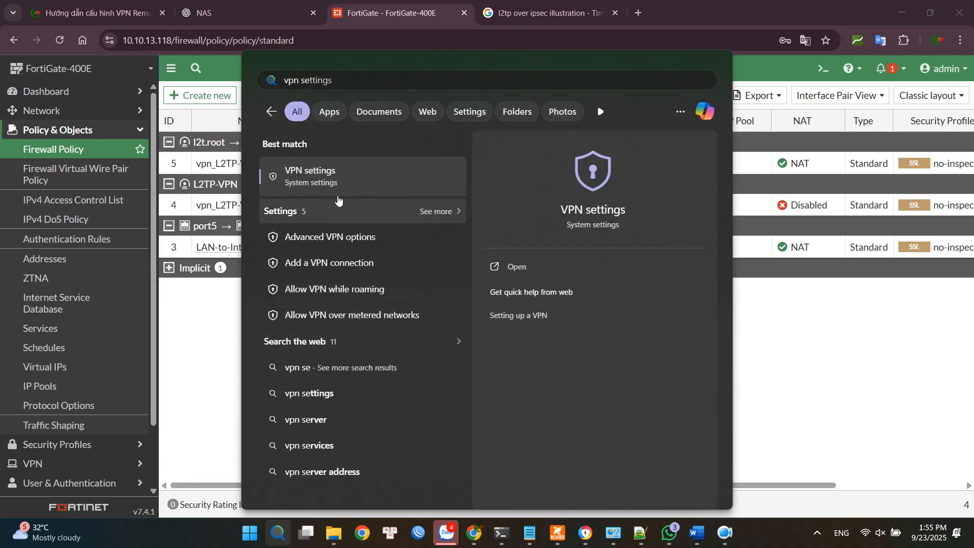
{"action": "left_click", "coordinate": [336, 189]}
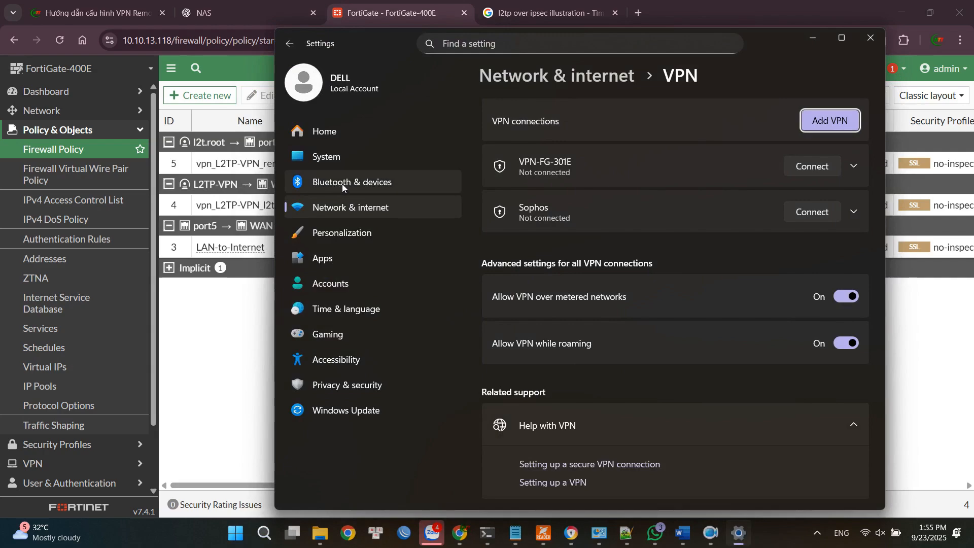
{"action": "left_click", "coordinate": [814, 120]}
{"action": "left_click", "coordinate": [531, 156]}
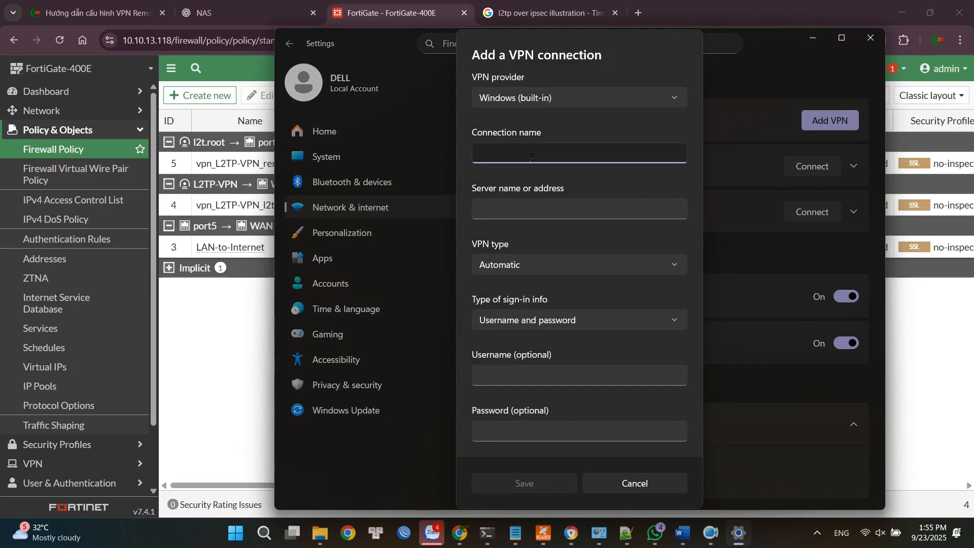
{"action": "type", "text": "FG-400E"}
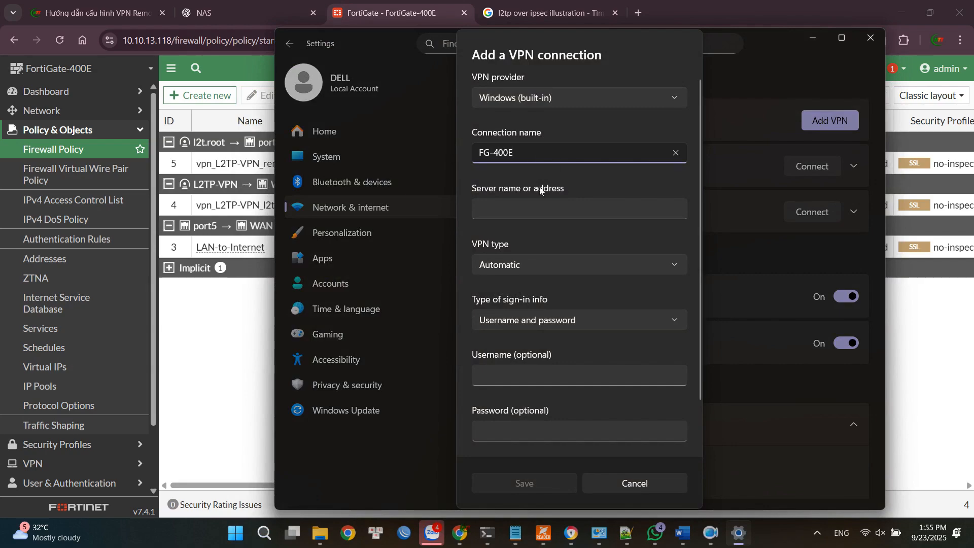
Set the connection's server address to 10.10.13.118 and its VPN type to L2TP/IPsec with pre-shared key.
{"action": "left_click", "coordinate": [526, 212]}
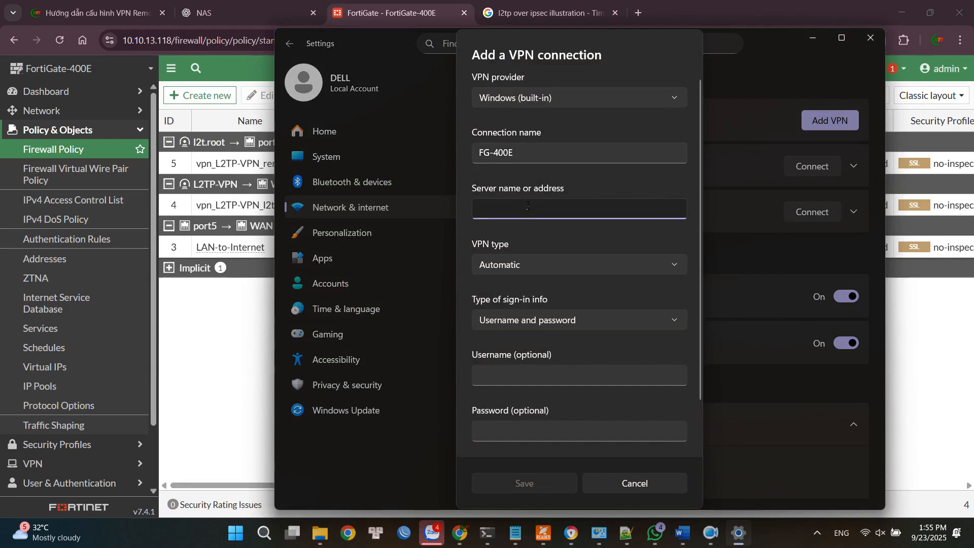
{"action": "type", "text": "1"}
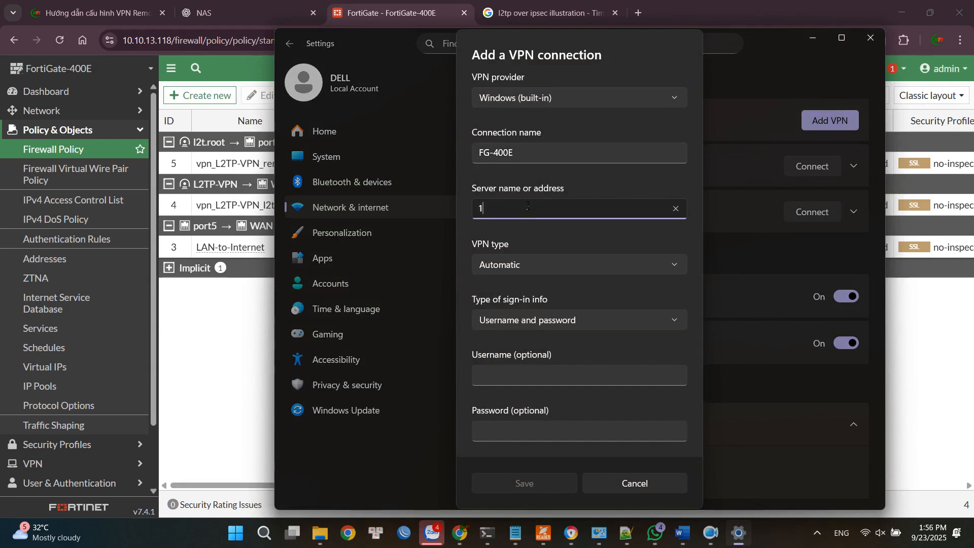
{"action": "type", "text": "0.10.13.118"}
{"action": "left_click", "coordinate": [524, 268]}
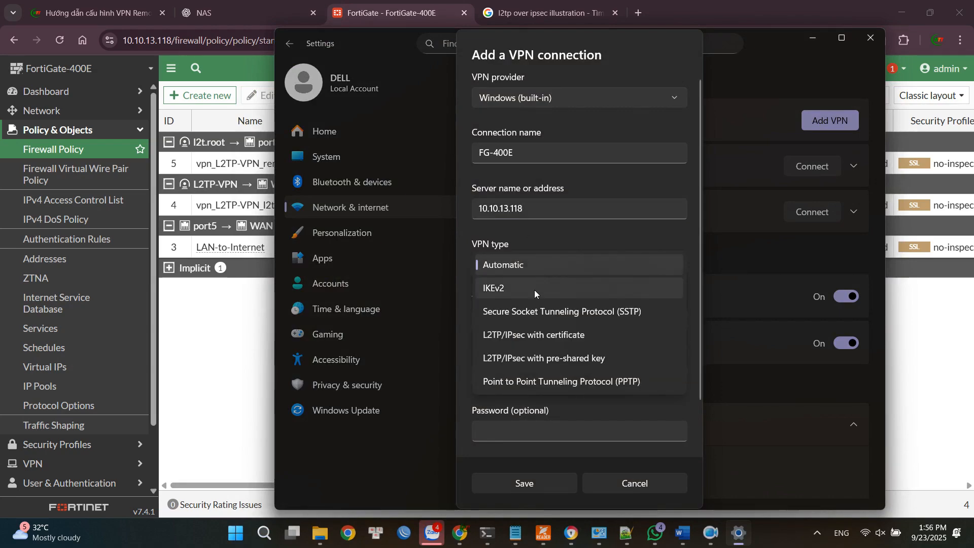
{"action": "left_click", "coordinate": [531, 355]}
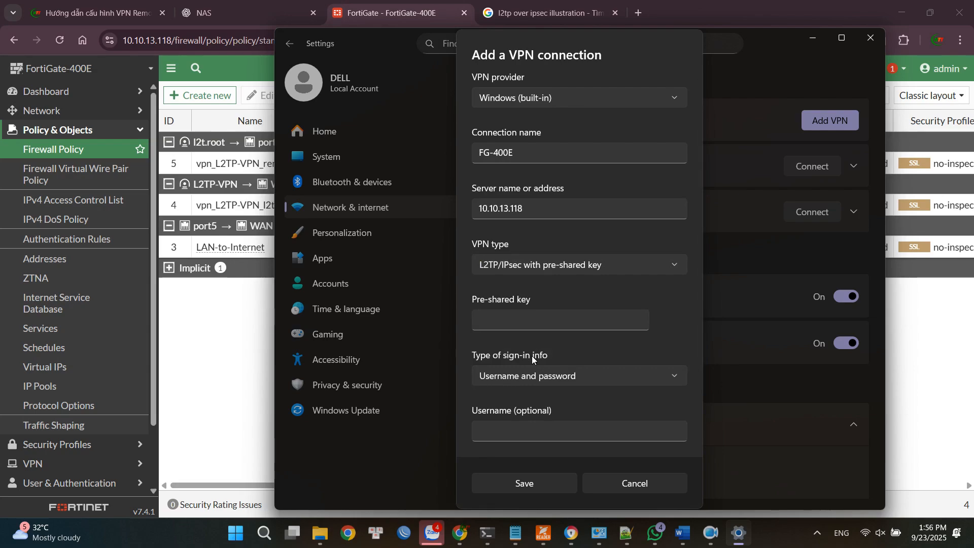
Enter the connection's pre-shared key and keep Username and password as the type of sign-in info.
{"action": "scroll", "coordinate": [531, 355], "scroll_direction": "down", "scroll_amount": 1}
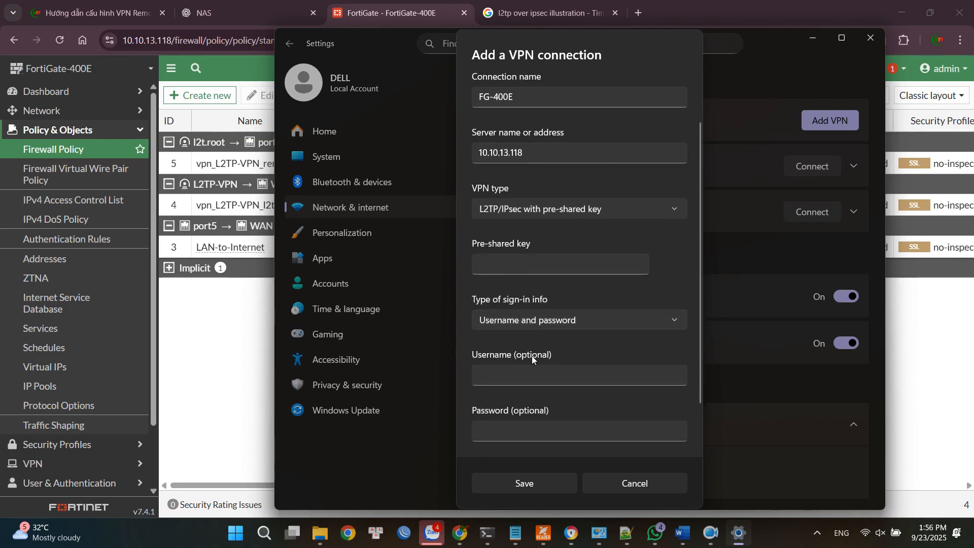
{"action": "left_click", "coordinate": [527, 264]}
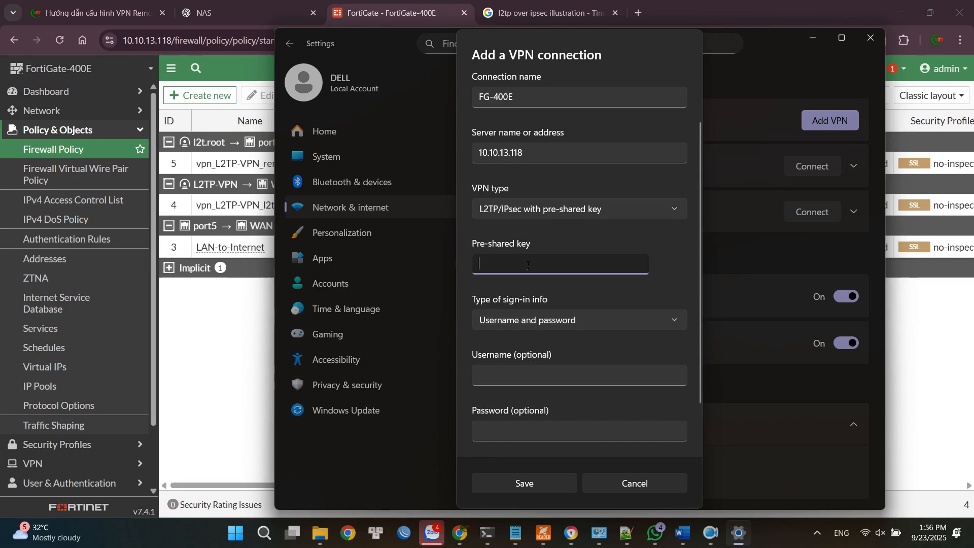
{"action": "type", "text": "12345"}
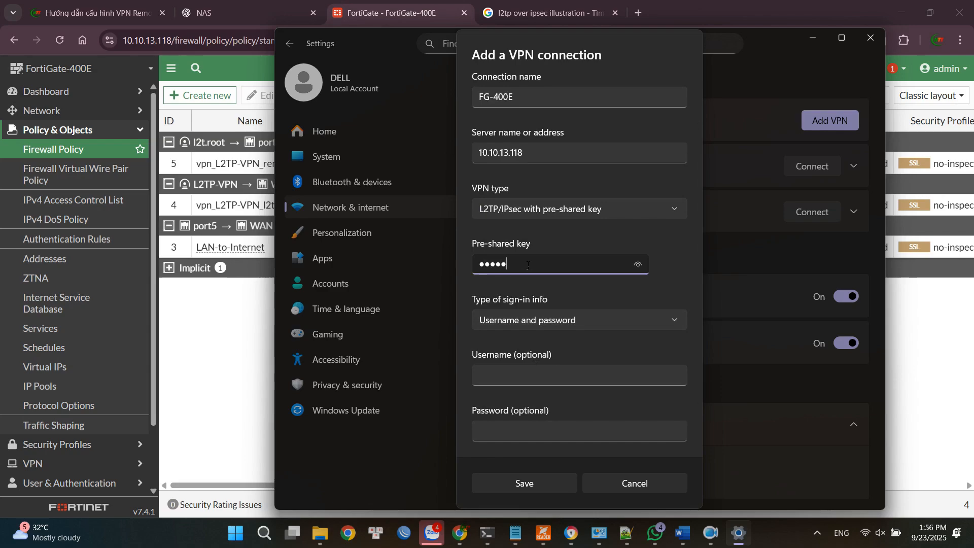
{"action": "type", "text": "6789"}
{"action": "left_click", "coordinate": [543, 320]}
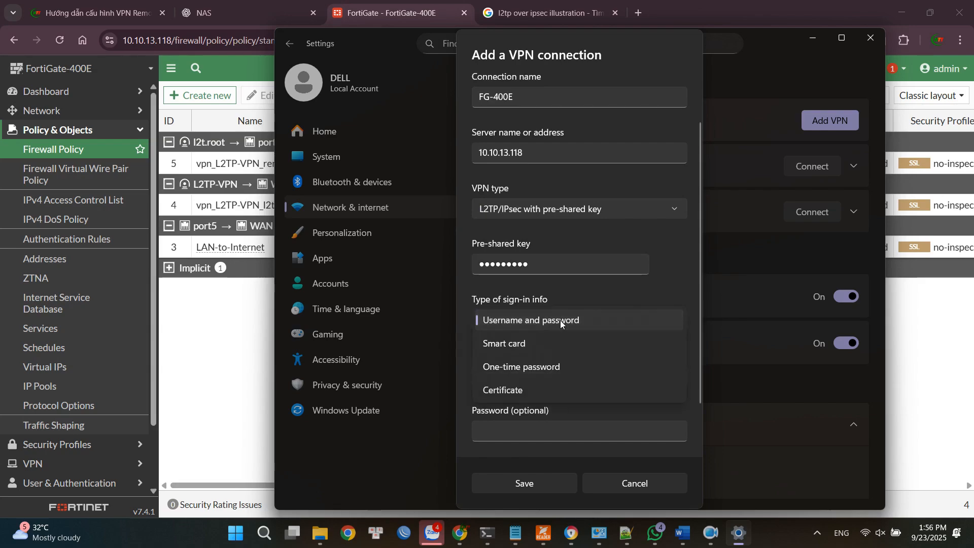
{"action": "left_click", "coordinate": [559, 320]}
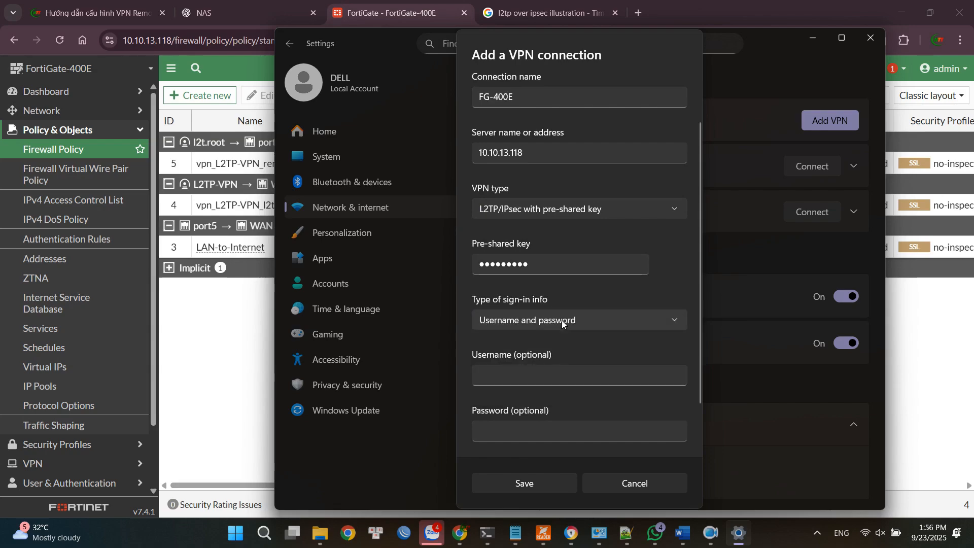
Enter username cnttshop and the account password for the connection, keep the sign-in info remembered, and save it.
{"action": "left_click", "coordinate": [554, 374]}
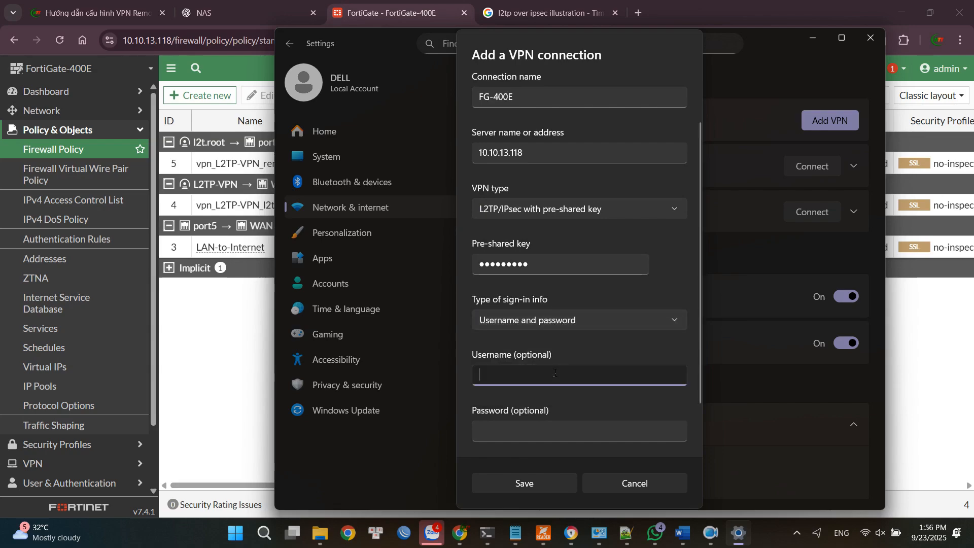
{"action": "type", "text": "cnttsho"}
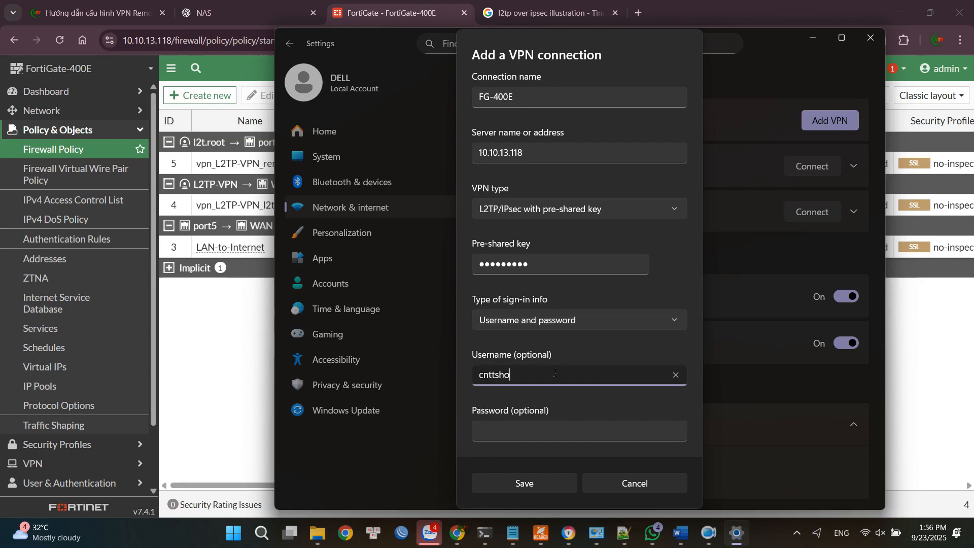
{"action": "type", "text": "p"}
{"action": "left_click", "coordinate": [554, 437]}
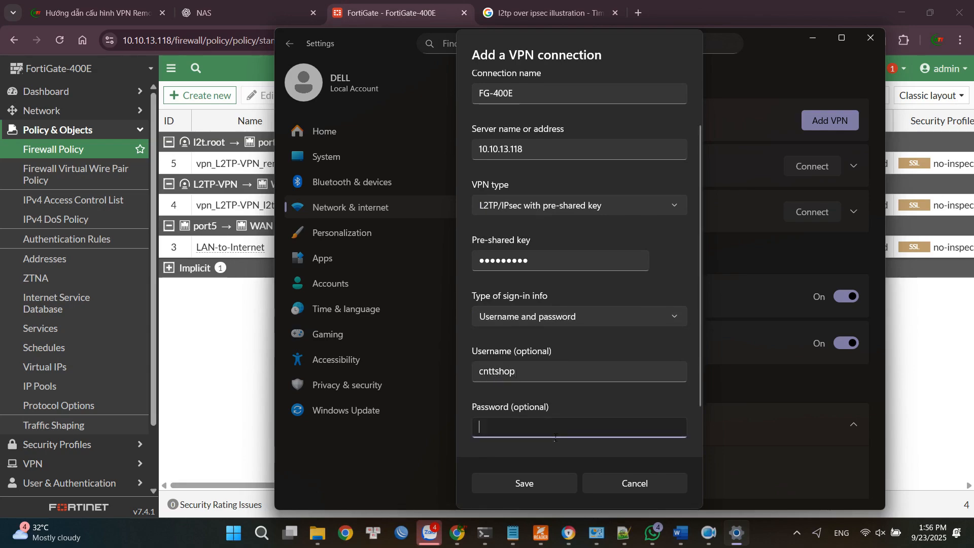
{"action": "type", "text": "•••••"}
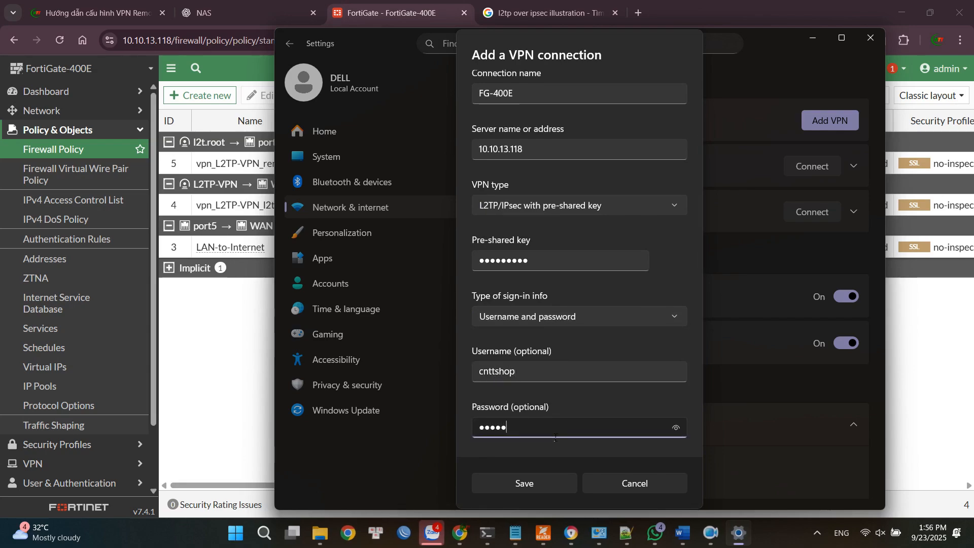
{"action": "type", "text": "••••"}
{"action": "scroll", "coordinate": [590, 414], "scroll_direction": "down", "scroll_amount": 1}
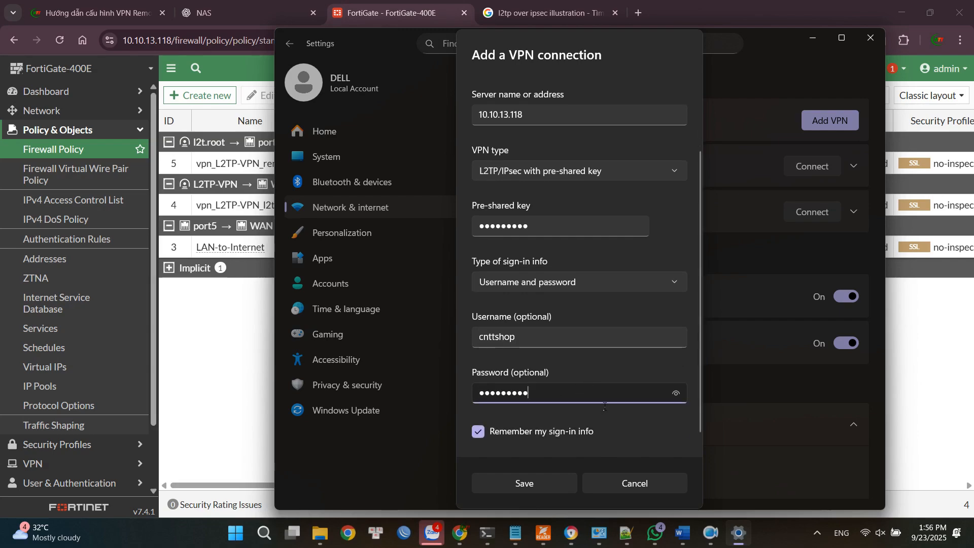
{"action": "left_click", "coordinate": [533, 483]}
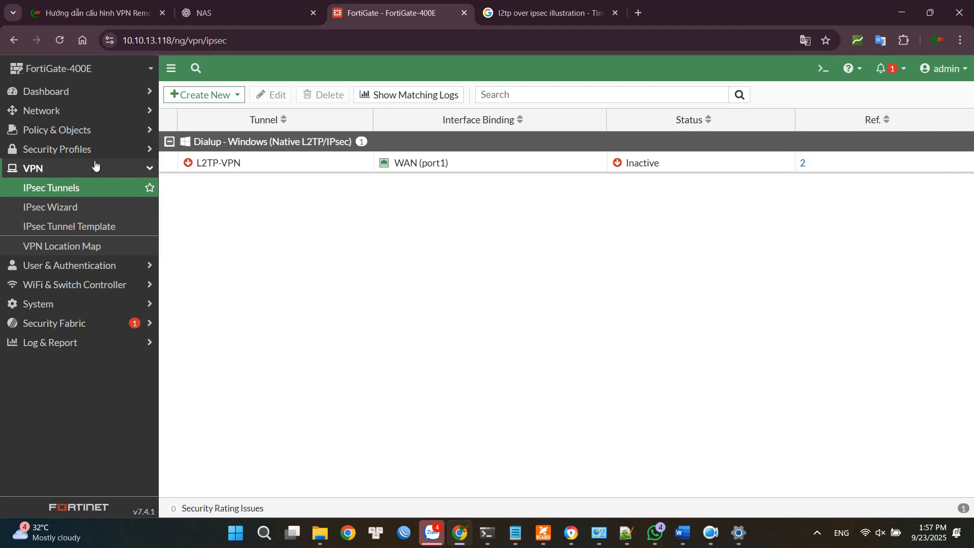
Create a new firewall policy on the FortiGate and name it VPN-client-to-internet.
{"action": "left_click", "coordinate": [65, 133]}
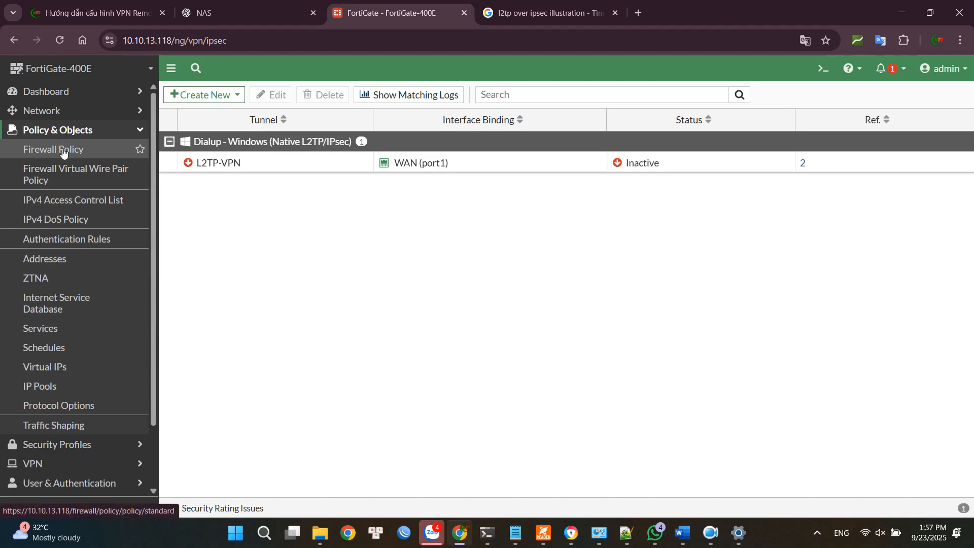
{"action": "left_click", "coordinate": [62, 151]}
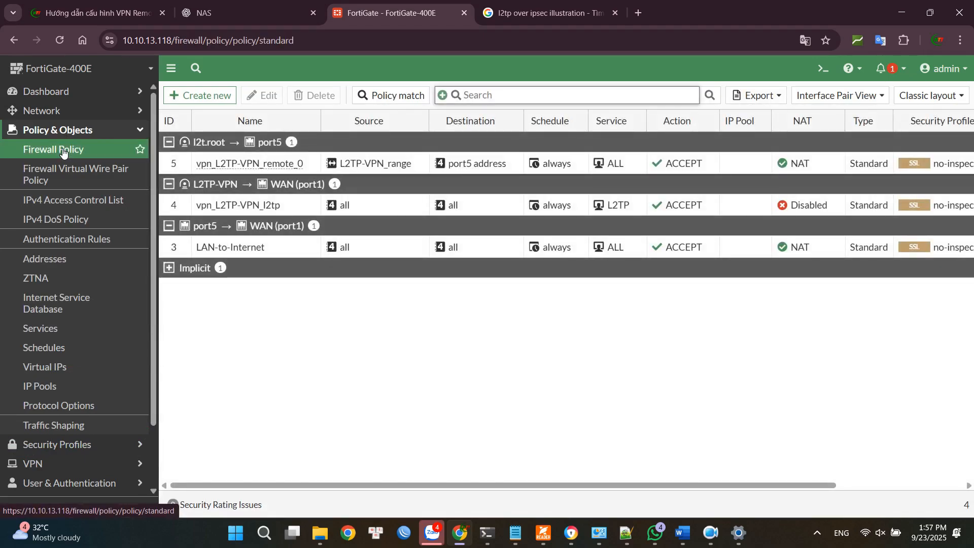
{"action": "left_click", "coordinate": [202, 97]}
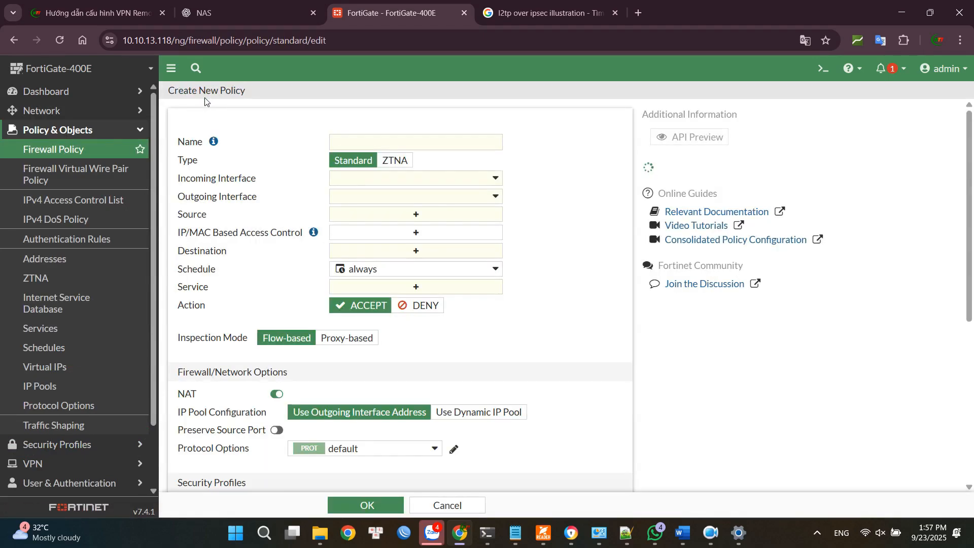
{"action": "left_click", "coordinate": [388, 145]}
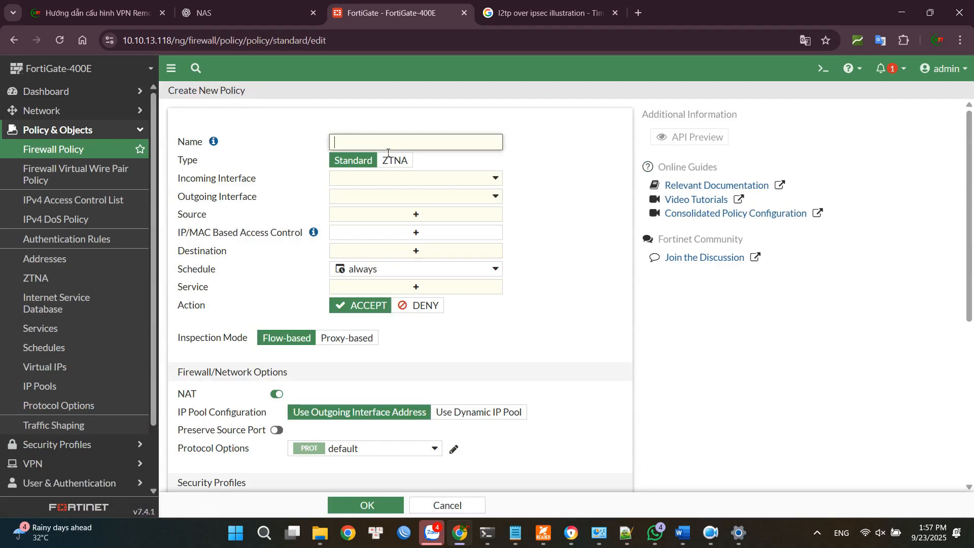
{"action": "type", "text": "VPN-client-to-interne"}
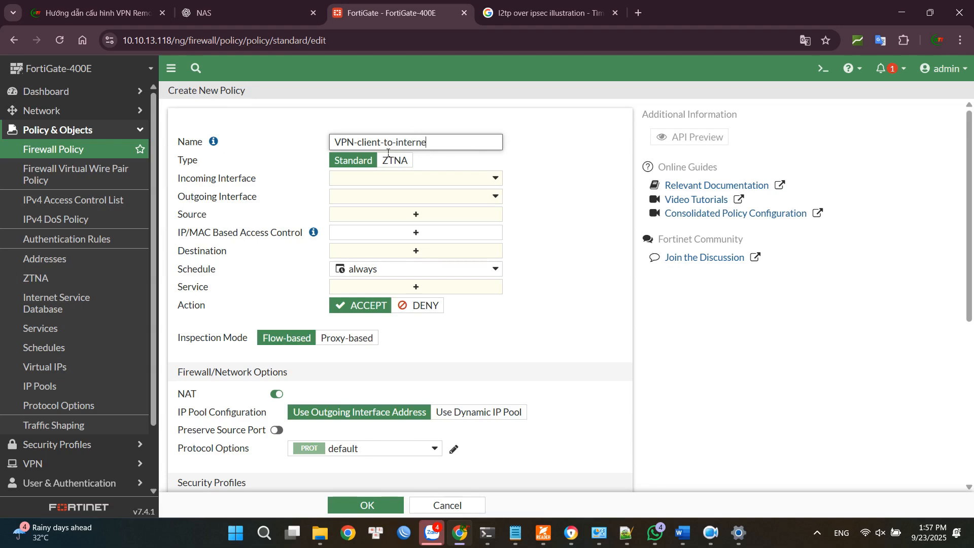
{"action": "type", "text": "t"}
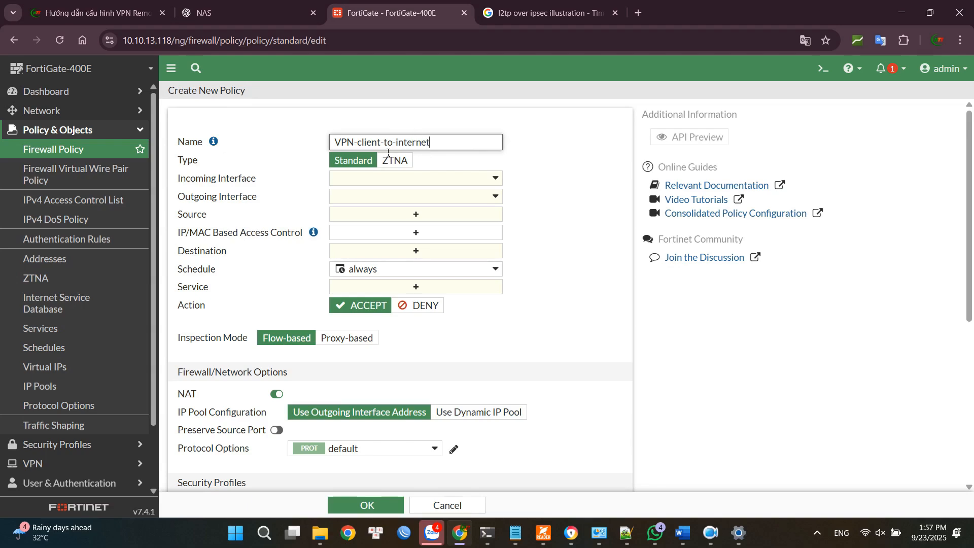
Set the policy's incoming interface to l2t.root and its outgoing interface to WAN (port1).
{"action": "left_click", "coordinate": [396, 182]}
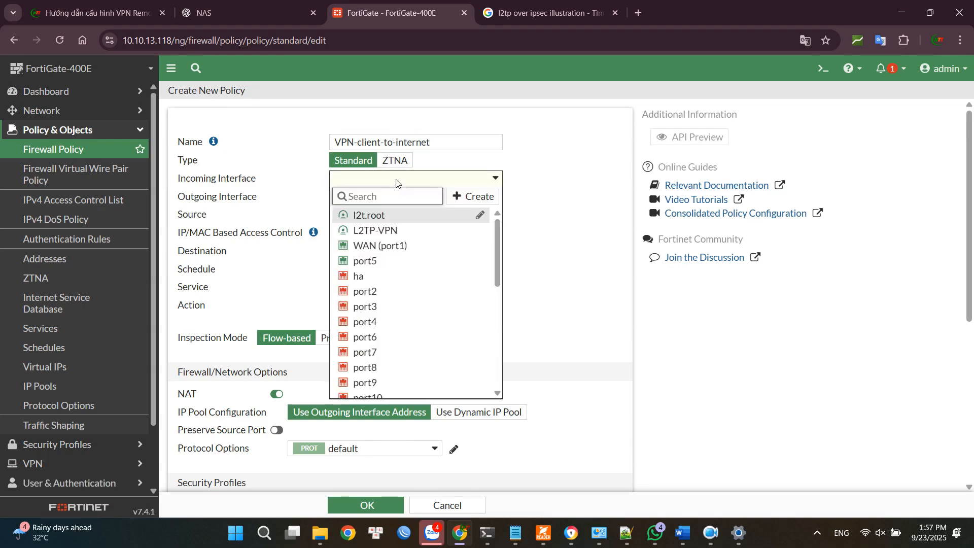
{"action": "left_click", "coordinate": [375, 216]}
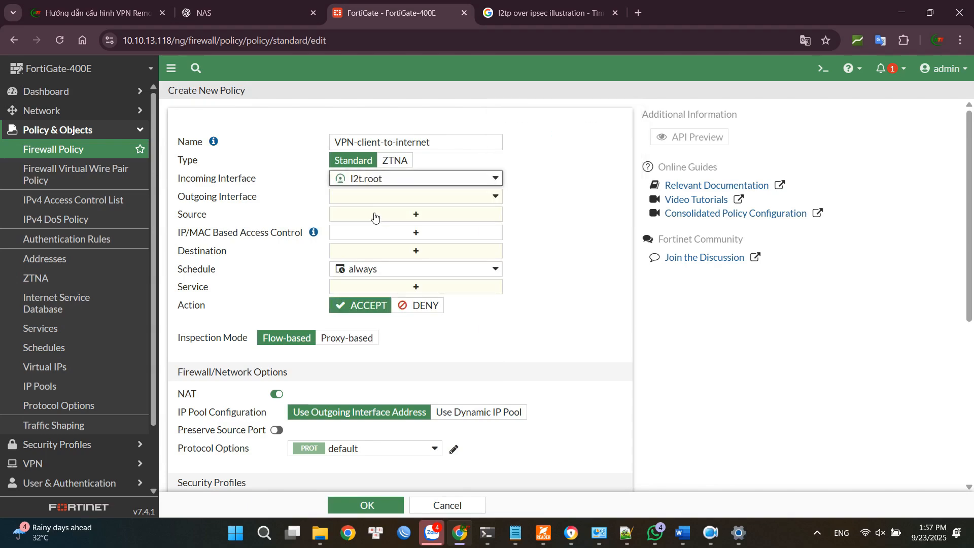
{"action": "left_click", "coordinate": [391, 200]}
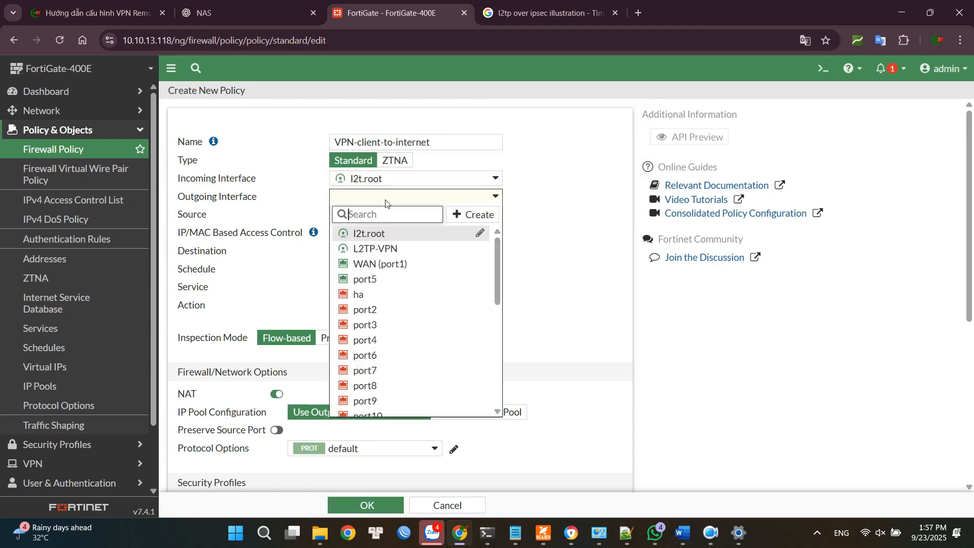
{"action": "left_click", "coordinate": [378, 263]}
{"action": "mouse_move", "coordinate": [379, 265]}
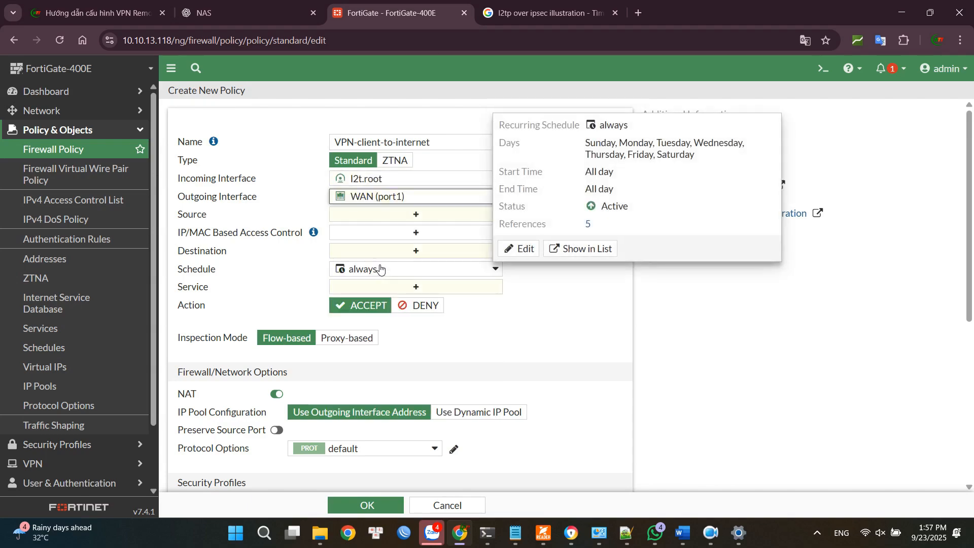
Set the policy's source to the L2TP-VPN_range address and its destination to all.
{"action": "left_click", "coordinate": [407, 216]}
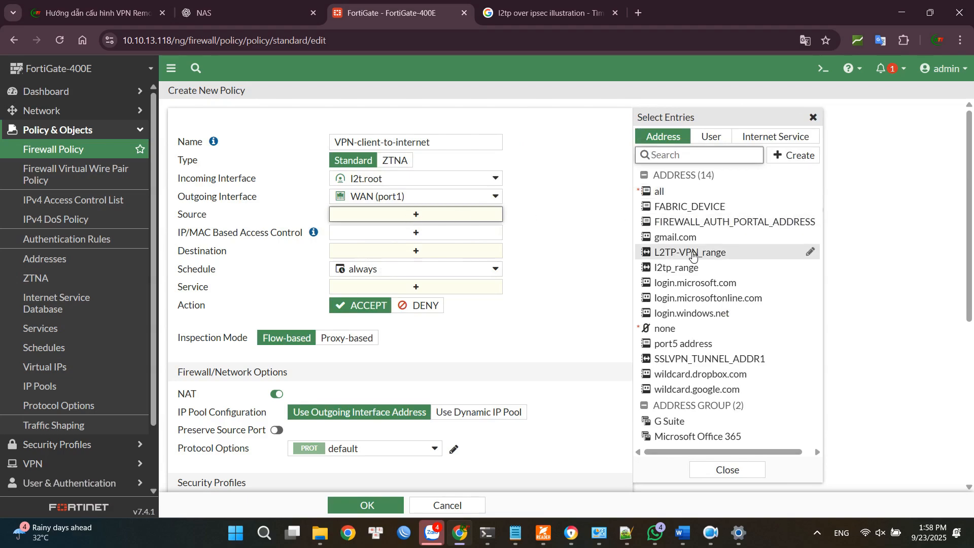
{"action": "left_click", "coordinate": [700, 254]}
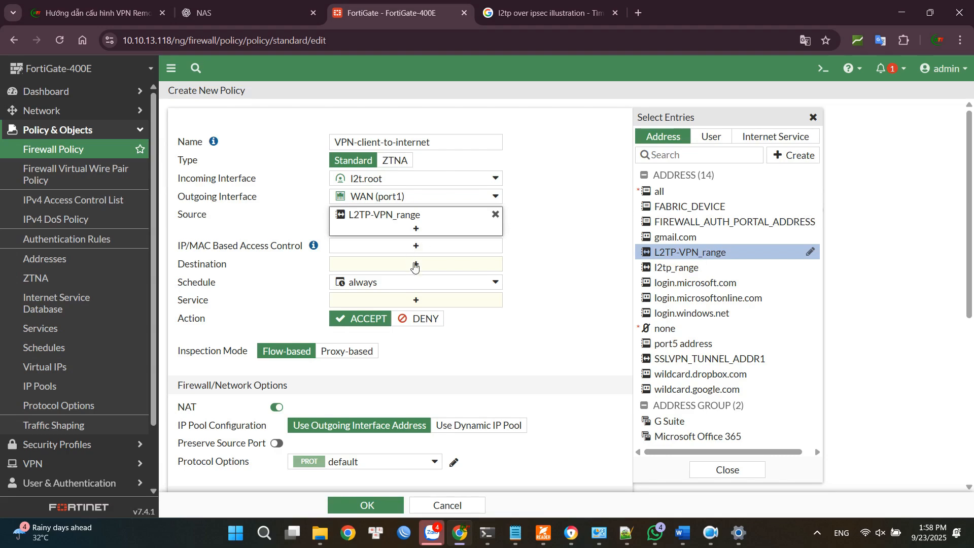
{"action": "left_click", "coordinate": [414, 264]}
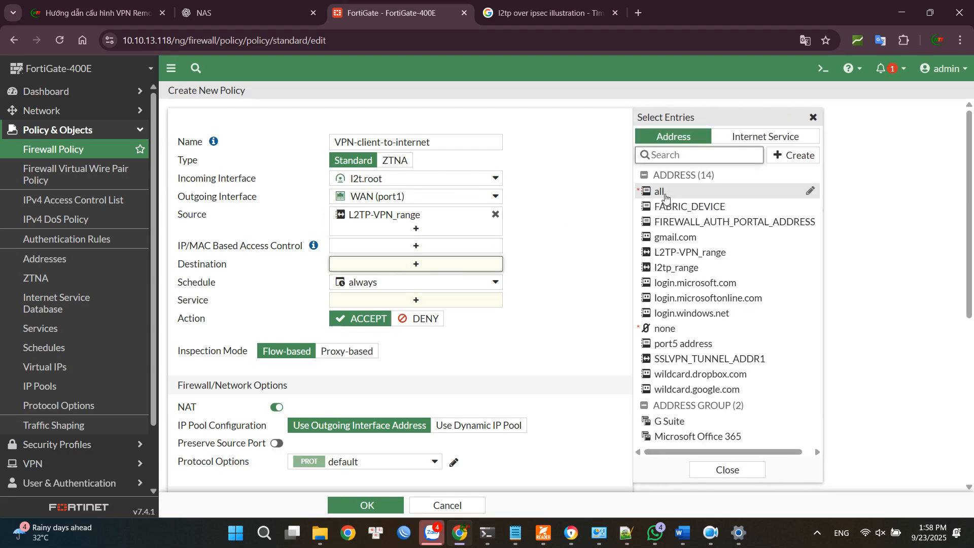
{"action": "left_click", "coordinate": [665, 196]}
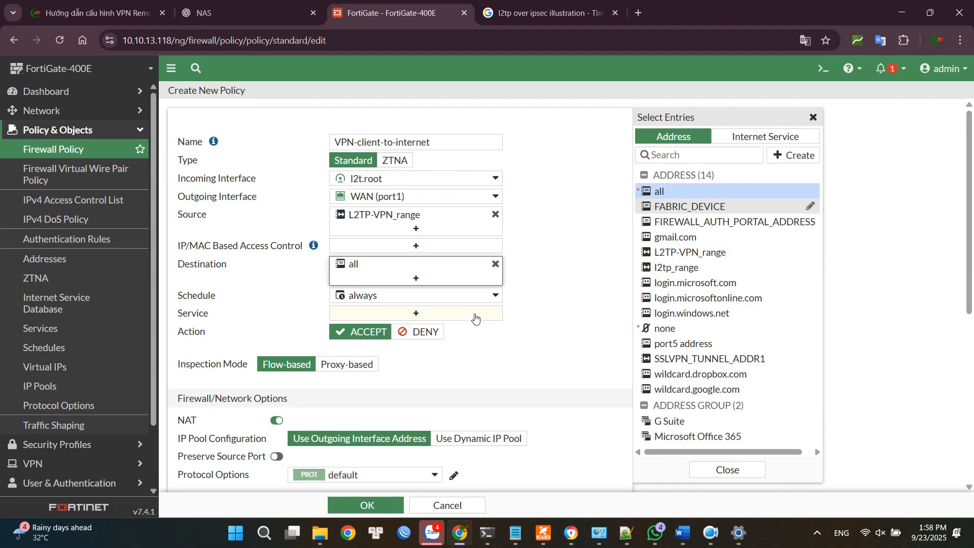
Allow the ALL service in the policy, keep the remaining NAT and security options as they are, and save it.
{"action": "left_click", "coordinate": [474, 317]}
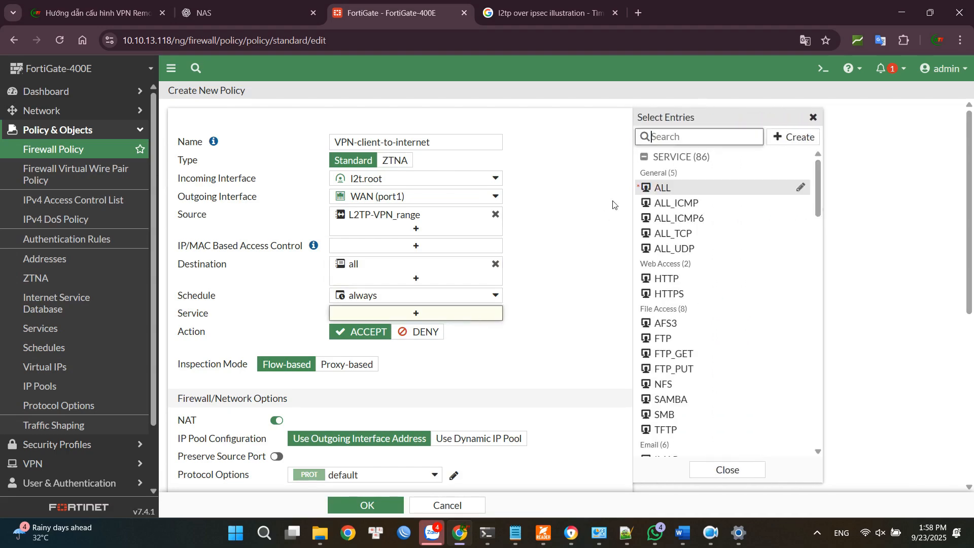
{"action": "left_click", "coordinate": [664, 189]}
{"action": "left_click", "coordinate": [539, 288]}
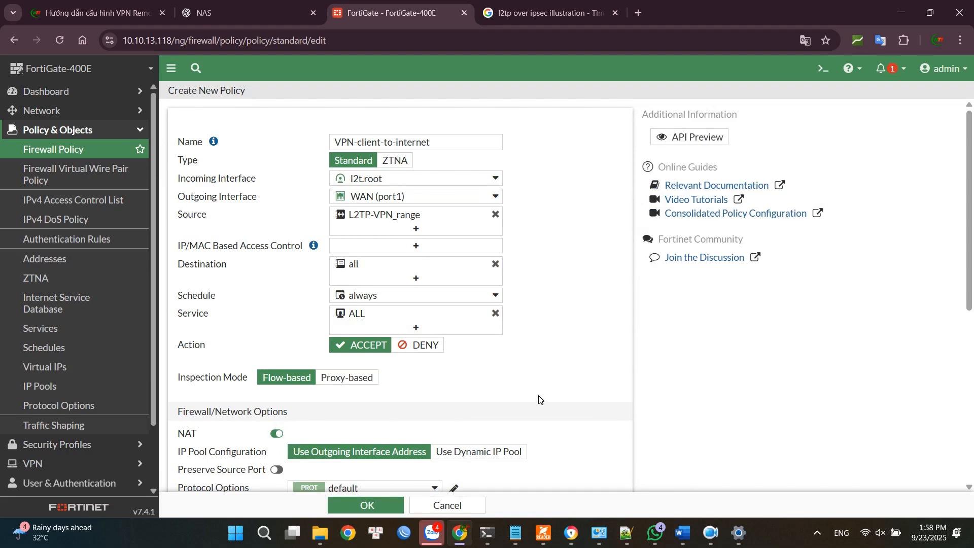
{"action": "scroll", "coordinate": [561, 402], "scroll_direction": "down", "scroll_amount": 5}
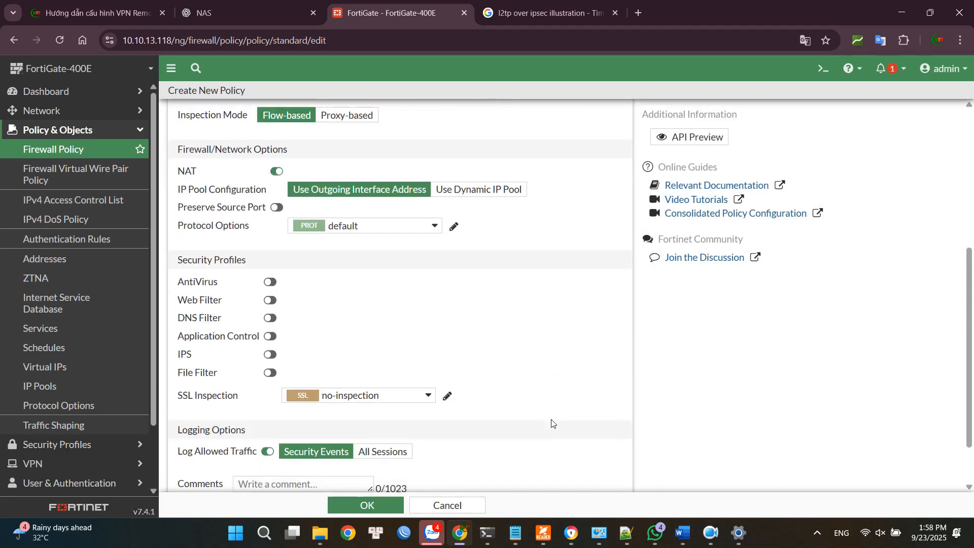
{"action": "scroll", "coordinate": [552, 424], "scroll_direction": "down", "scroll_amount": 1}
{"action": "left_click", "coordinate": [368, 504]}
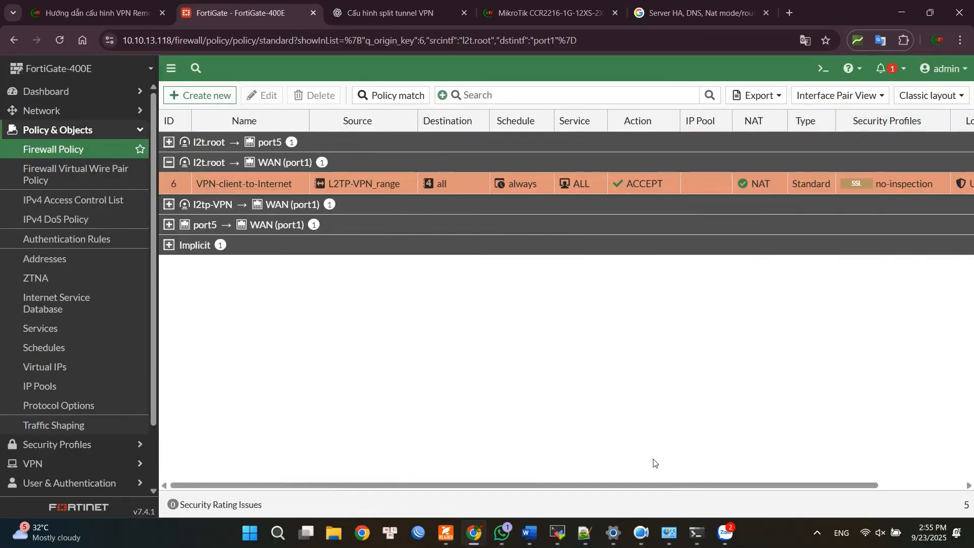
Switch to the Windows VPN settings, connect the FG-400EE connection, and minimize the settings window.
{"action": "left_click", "coordinate": [619, 539]}
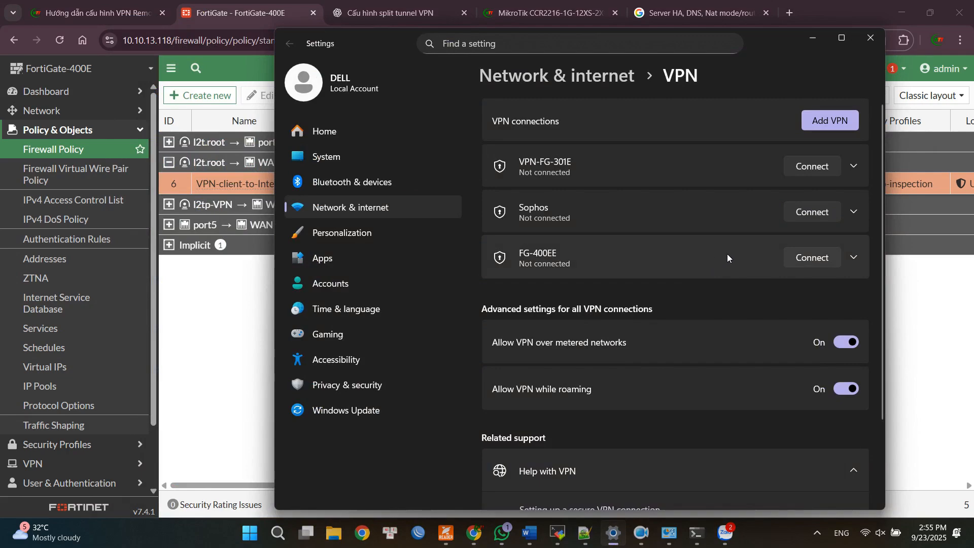
{"action": "left_click", "coordinate": [811, 257]}
{"action": "left_click", "coordinate": [817, 42]}
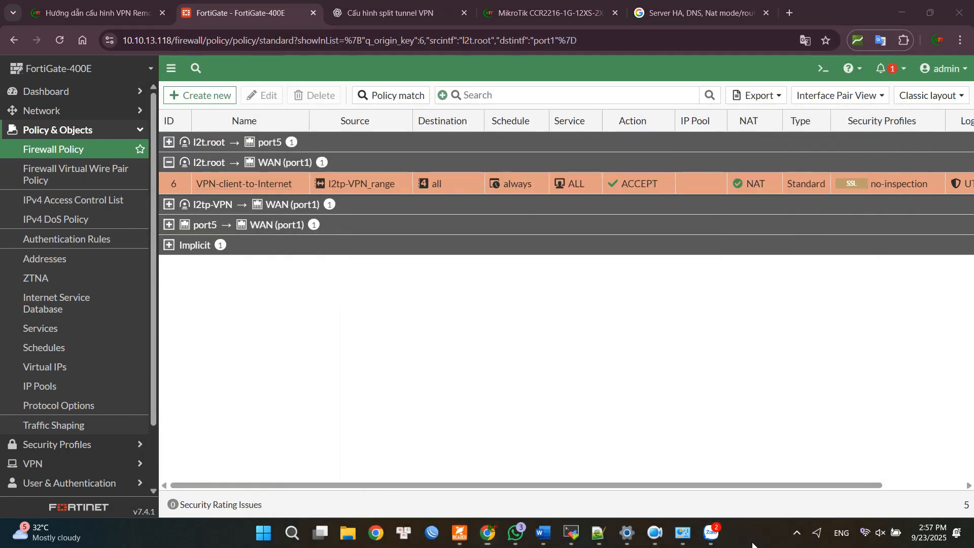
Open a Windows command prompt and ping the internal host 192.168.10.2 to test LAN access over the VPN.
{"action": "key", "text": "super+r"}
{"action": "key", "text": "Return"}
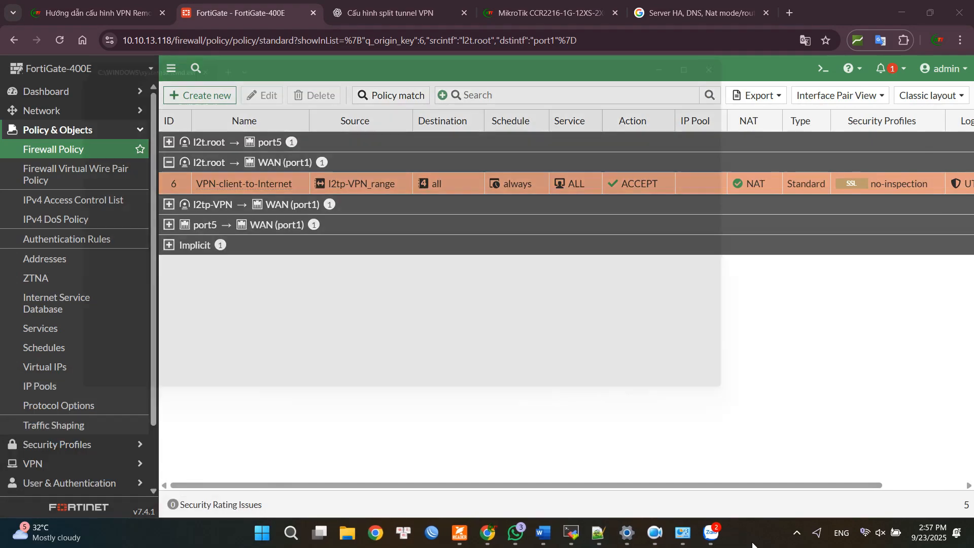
{"action": "left_click_drag", "start_coordinate": [441, 49], "coordinate": [562, 87]}
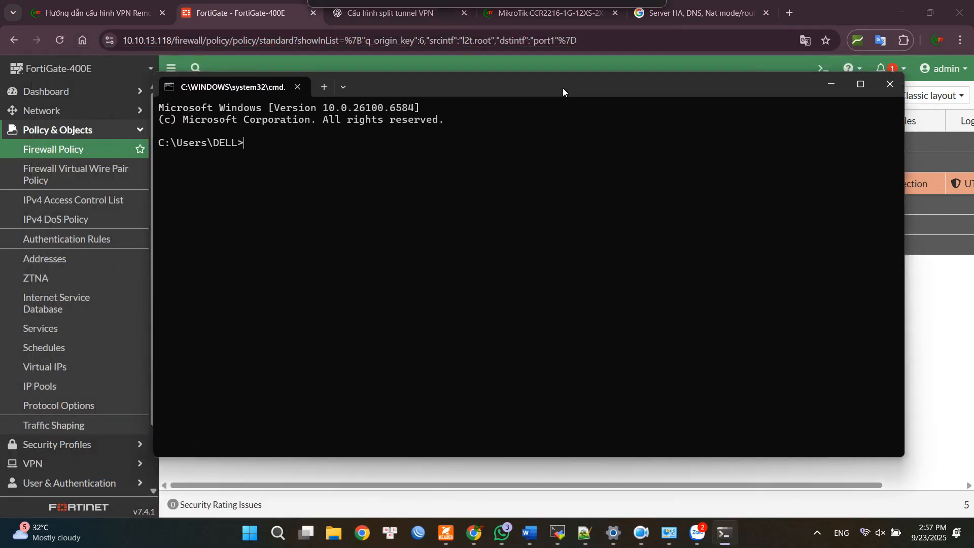
{"action": "type", "text": "pin"}
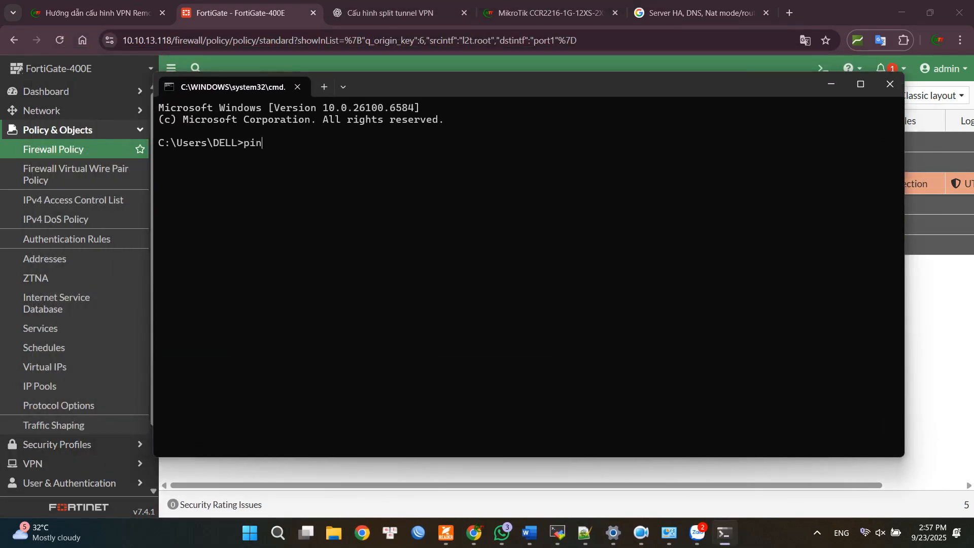
{"action": "type", "text": "g 192.168.10.2"}
{"action": "key", "text": "Return"}
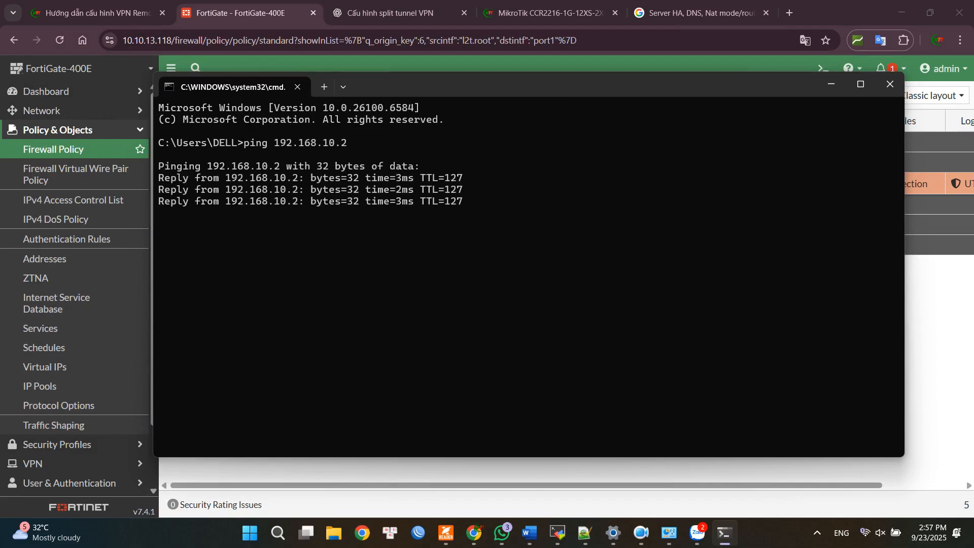
Ping 8.8.8.8 from the command prompt to test internet access through the VPN.
{"action": "type", "text": "ping"}
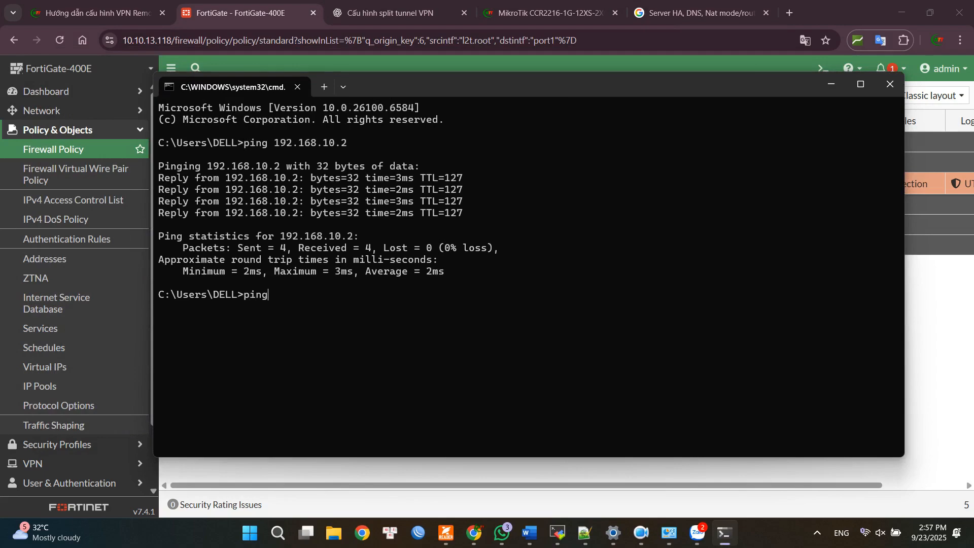
{"action": "type", "text": " 8.8.8.8"}
{"action": "key", "text": "Return"}
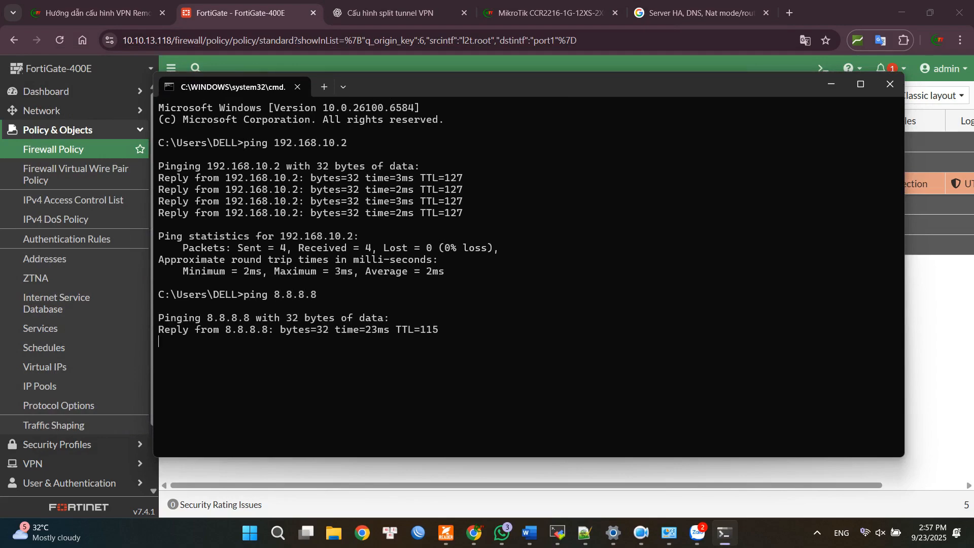